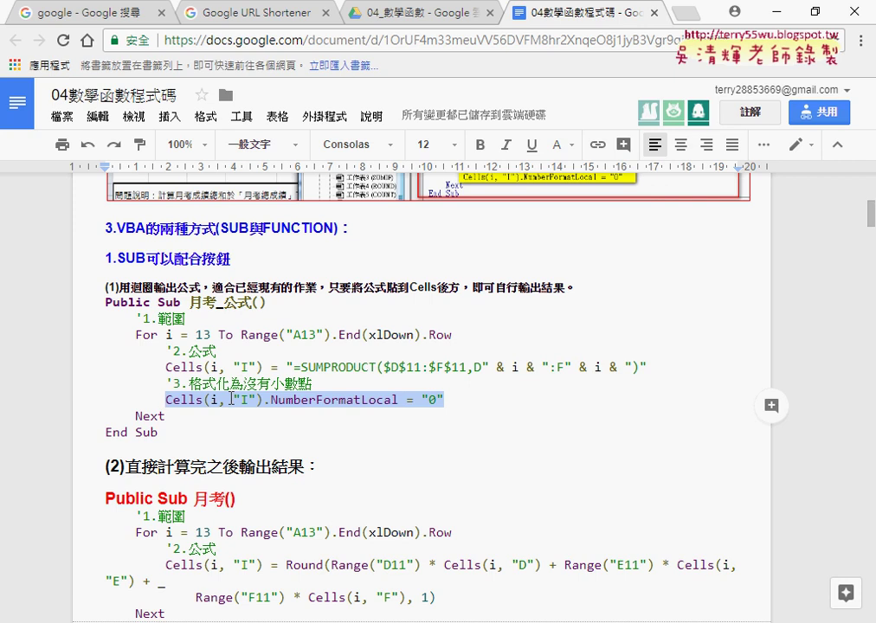
- Find the 月考清除 sub in the Google Doc notes, select its empty "" string, and switch to the VBA editor
scroll(412, 430, "down", 2)
scroll(413, 430, "down", 2)
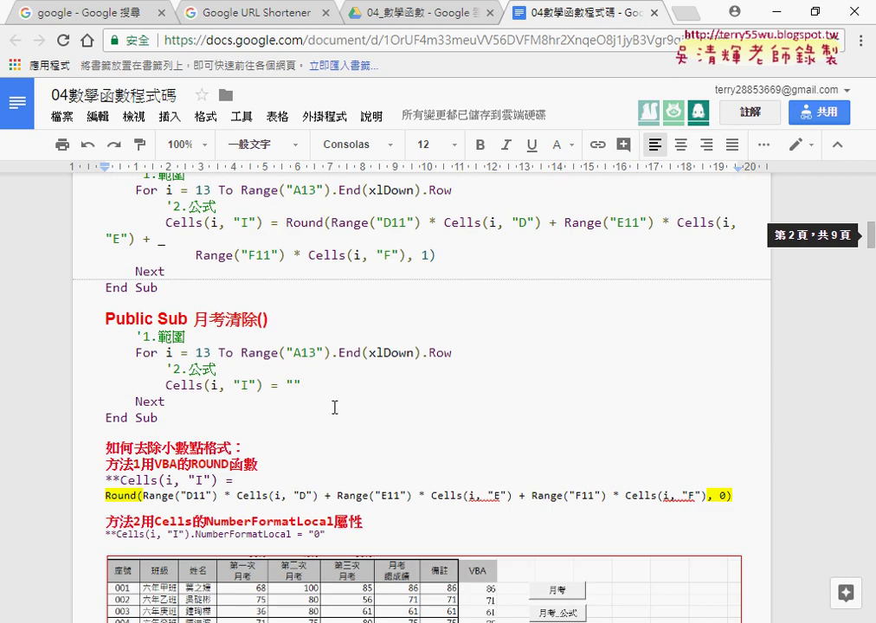
double_click(294, 385)
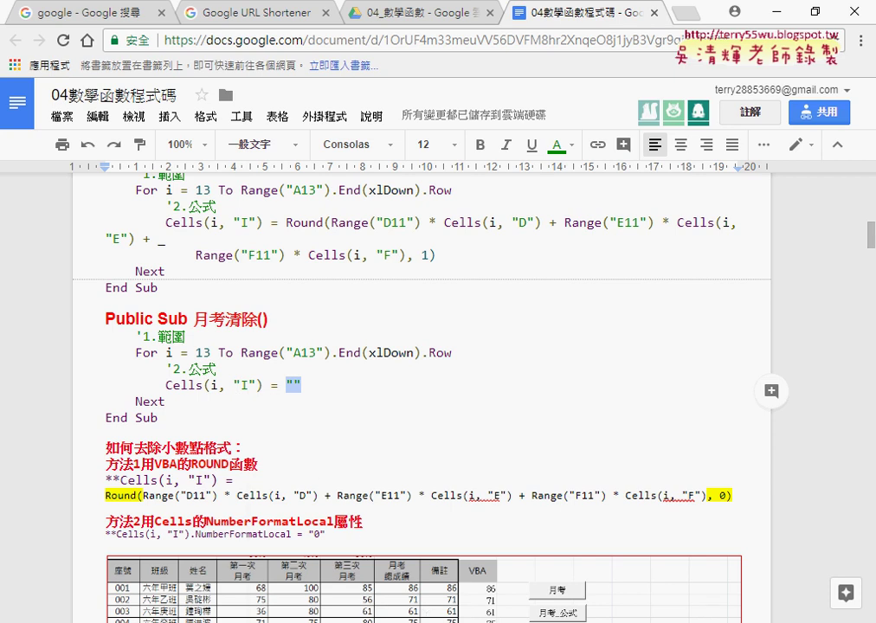
key("alt+Tab")
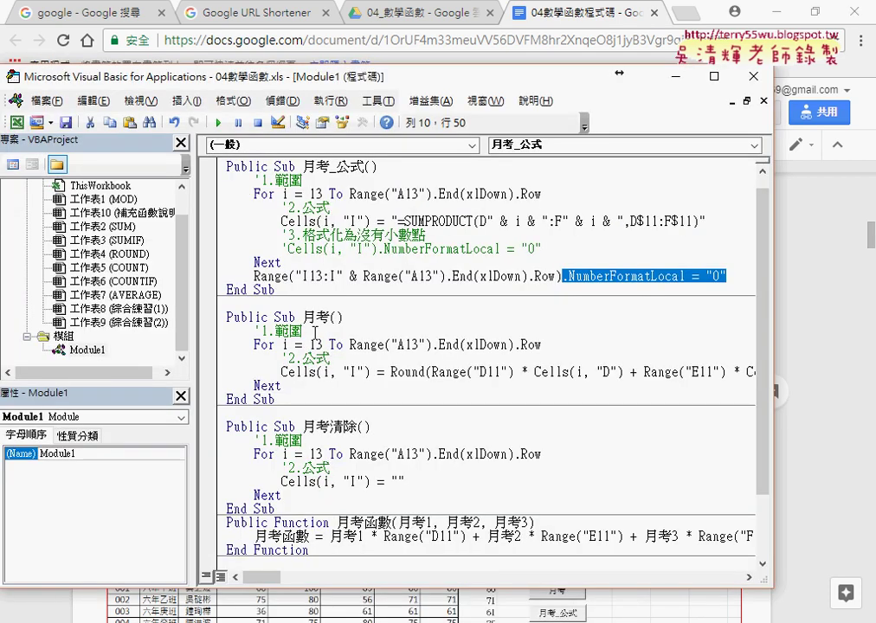
- Select the For…Next loop lines in 月考清除 and dock the Edit toolbar beside the others
scroll(269, 329, "down", 1)
left_click(284, 452)
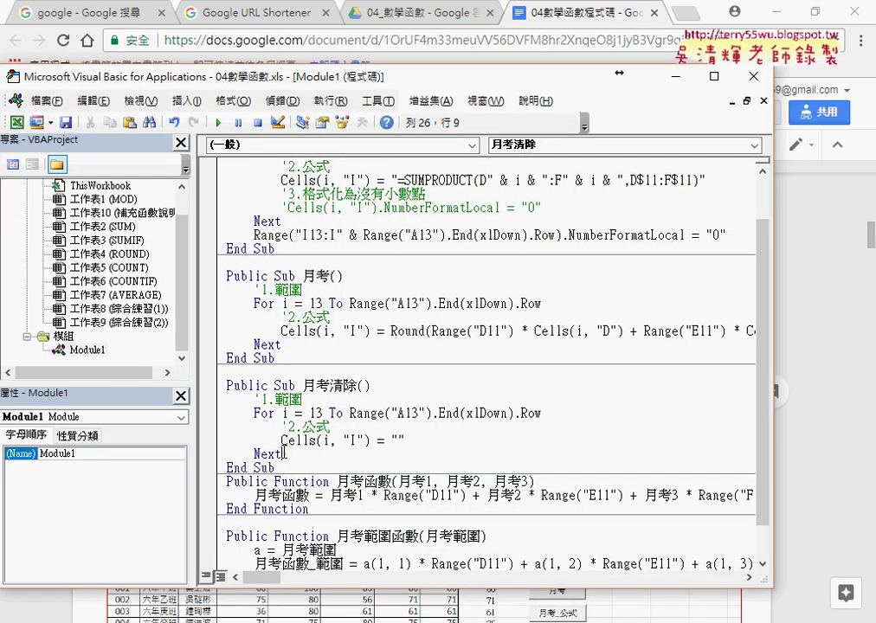
mouse_move(284, 452)
left_mouse_down()
mouse_move(211, 415)
mouse_move(213, 425)
left_mouse_up()
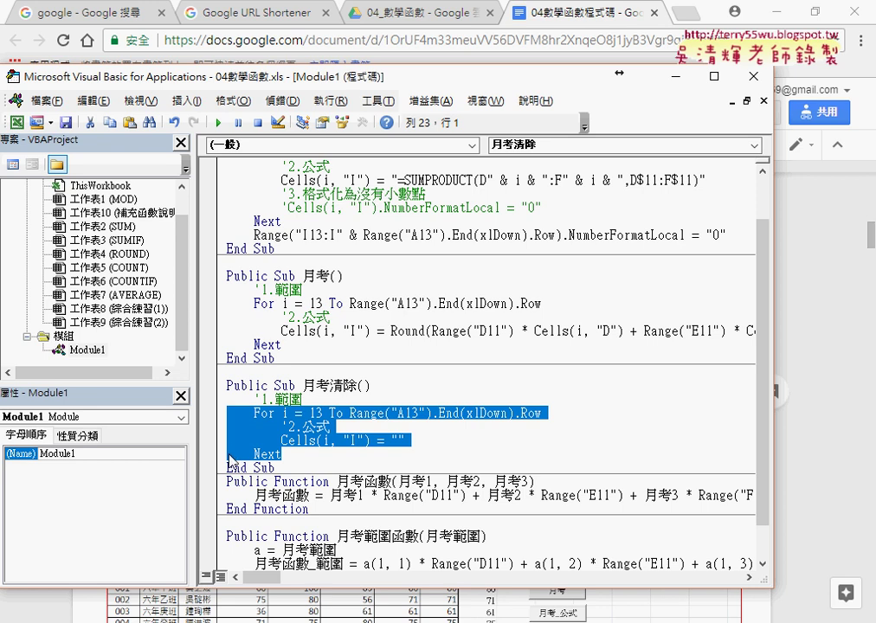
right_click(294, 123)
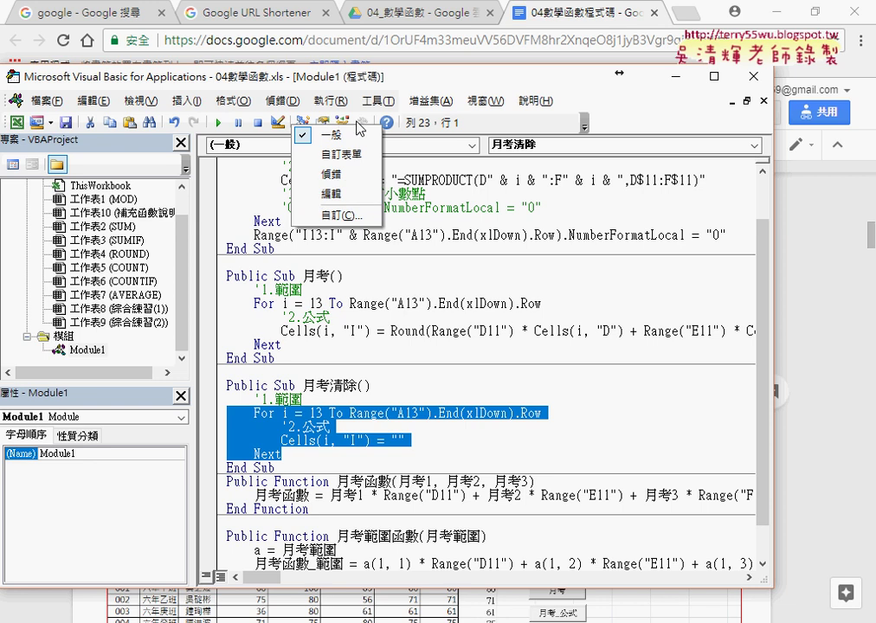
left_click(321, 196)
left_click_drag(275, 160, 216, 116)
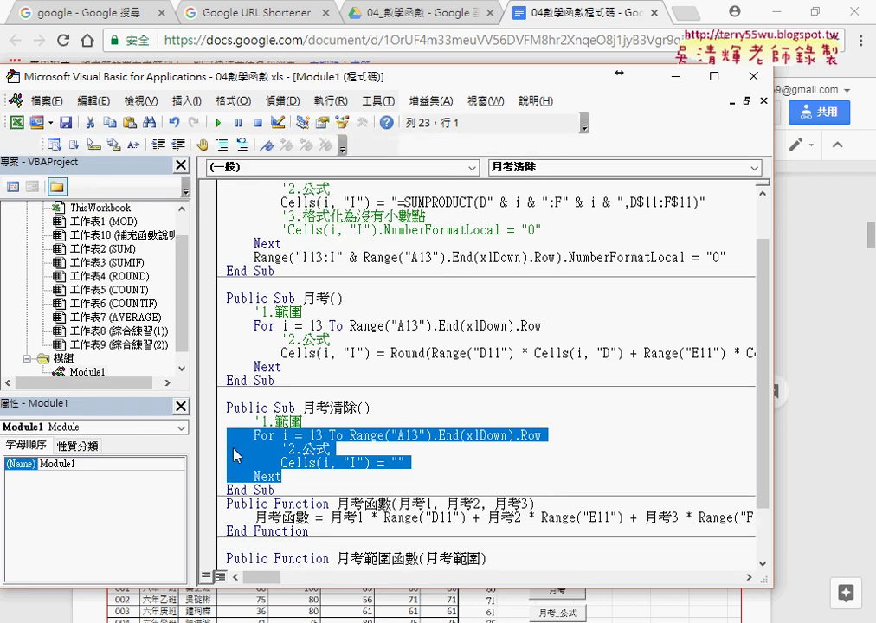
- Comment out the selected loop with Comment Block and add an indented blank line after Next
left_click(222, 145)
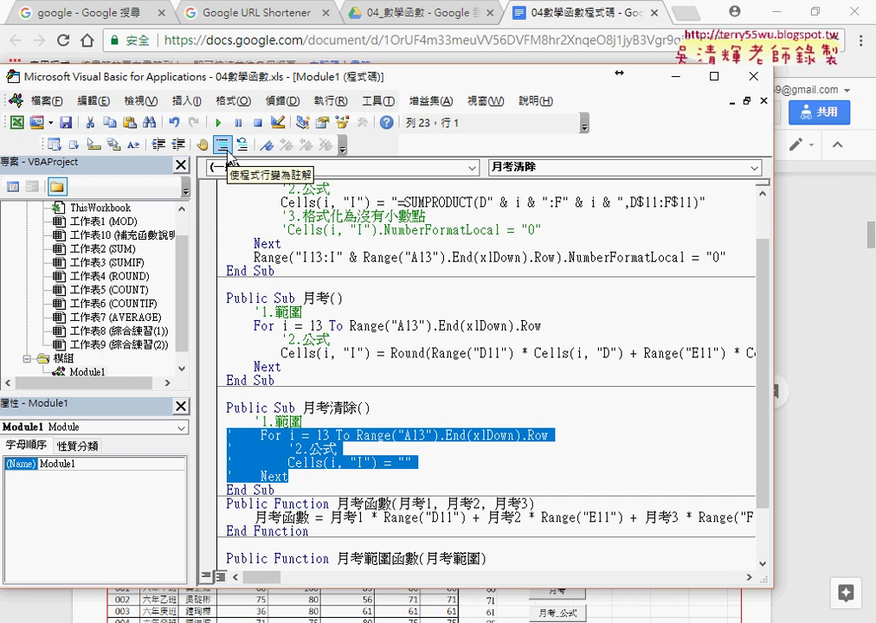
left_click(243, 145)
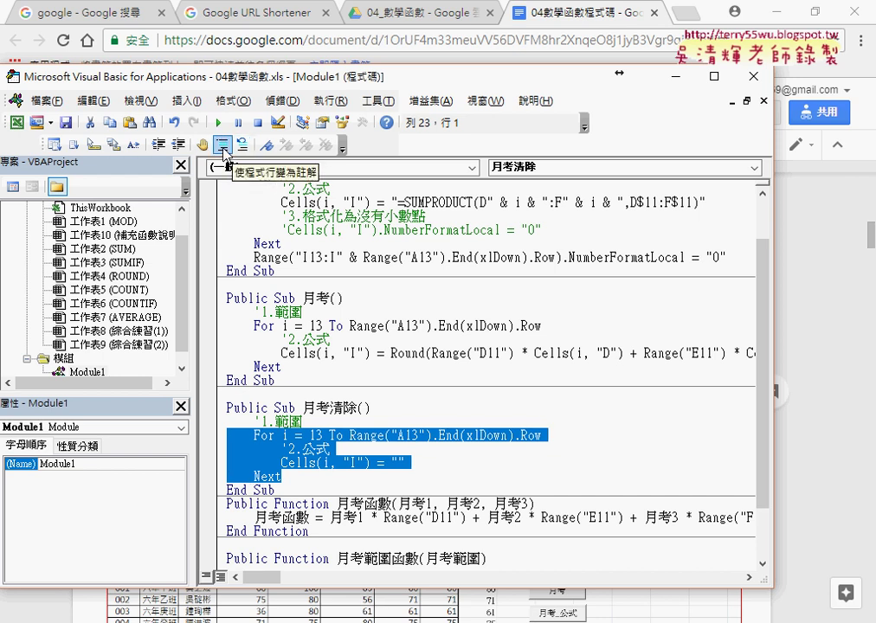
left_click(223, 145)
left_click(297, 476)
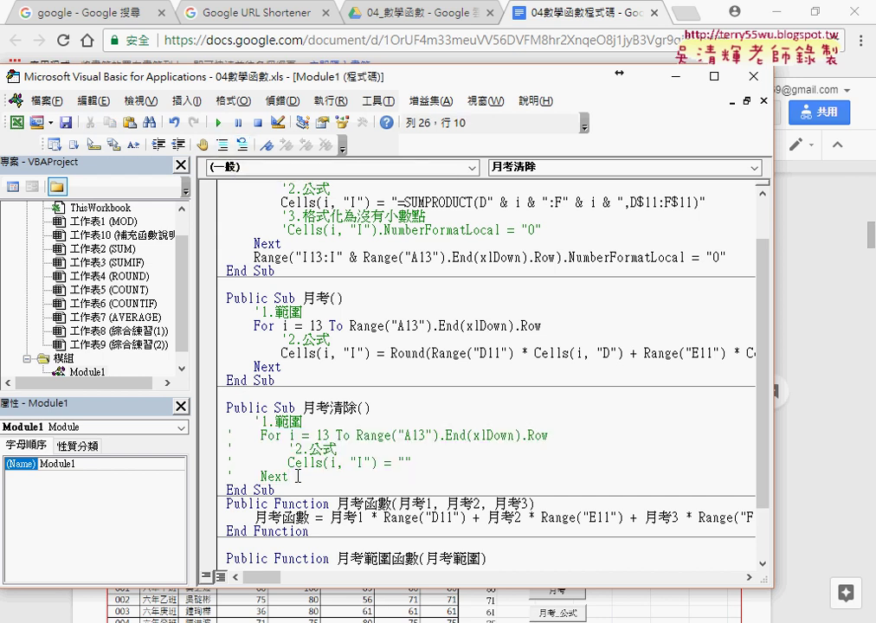
key("Return")
key("Tab")
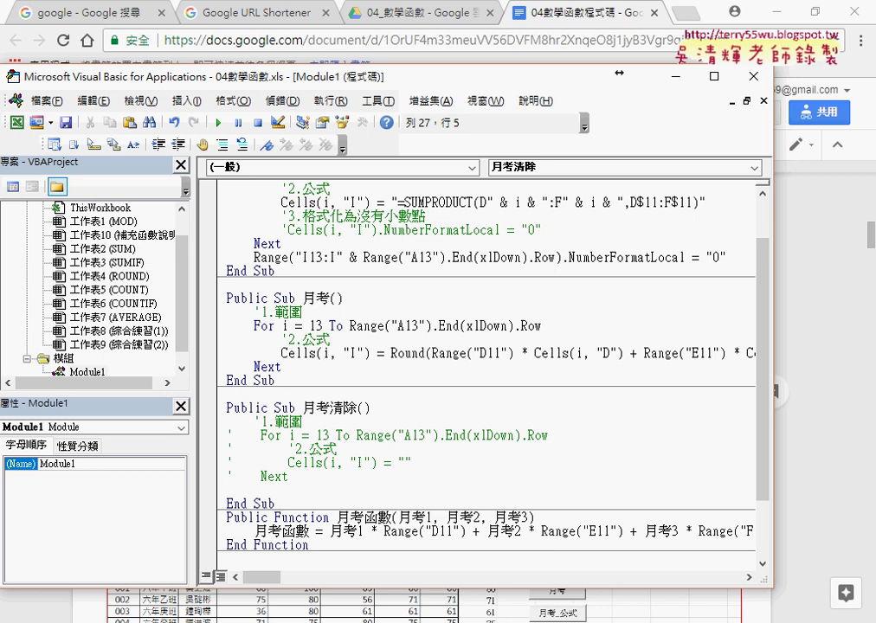
- Replace the half-typed range with Range("I13:I" & Range("A13").End(xlDown).Row) copied from 月考_公式
type("rang")
type("e(")
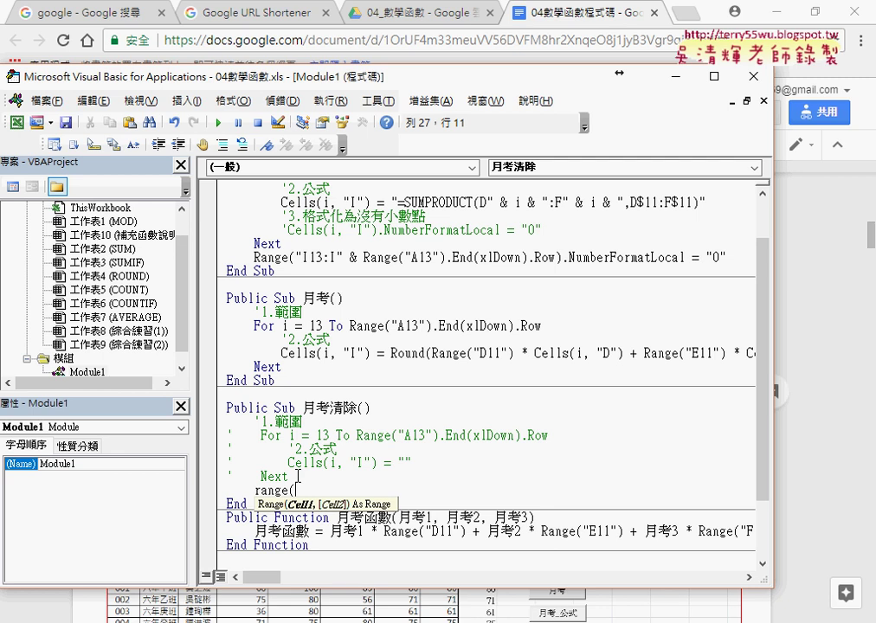
type("\"I1")
type("3:")
left_click_drag(256, 491, 335, 489)
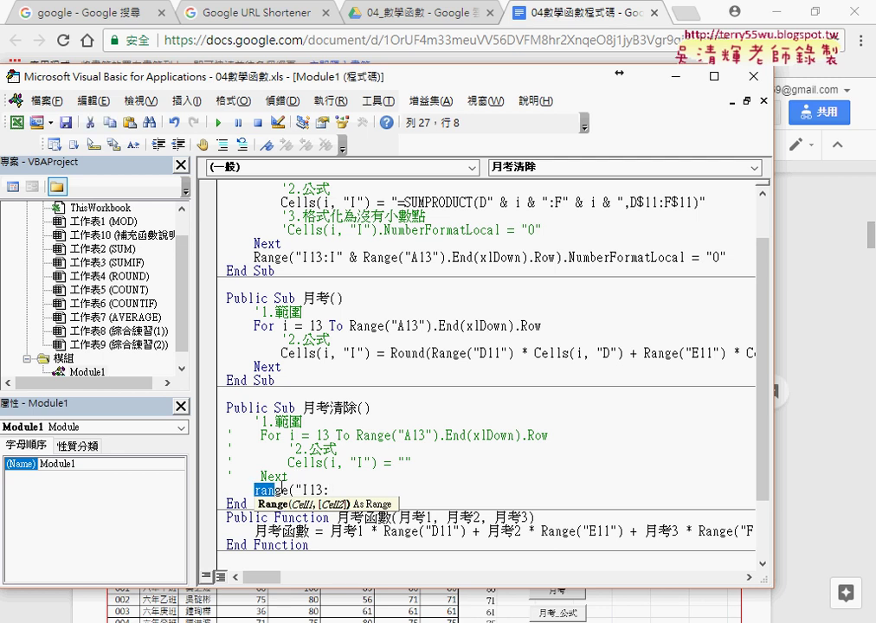
key("Delete")
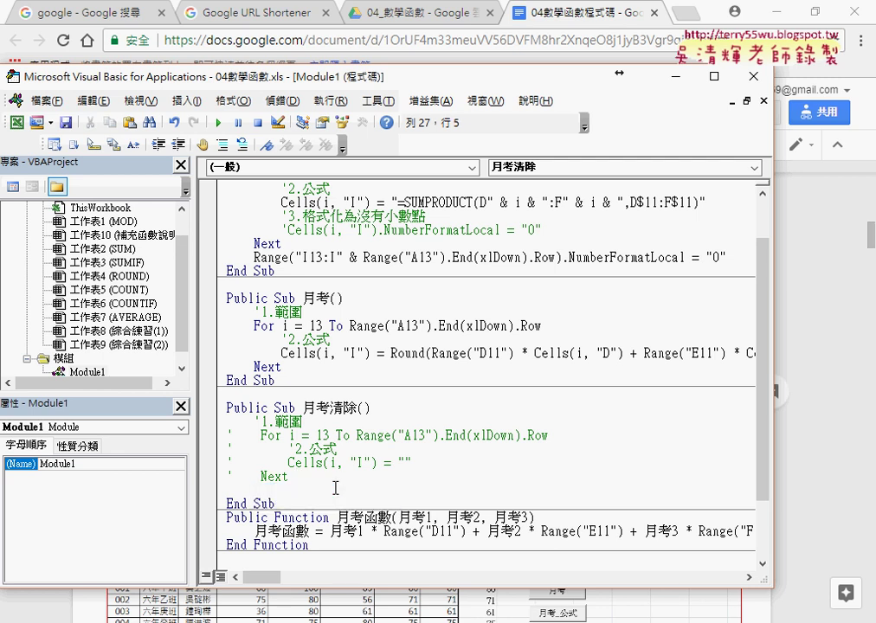
left_click(257, 257)
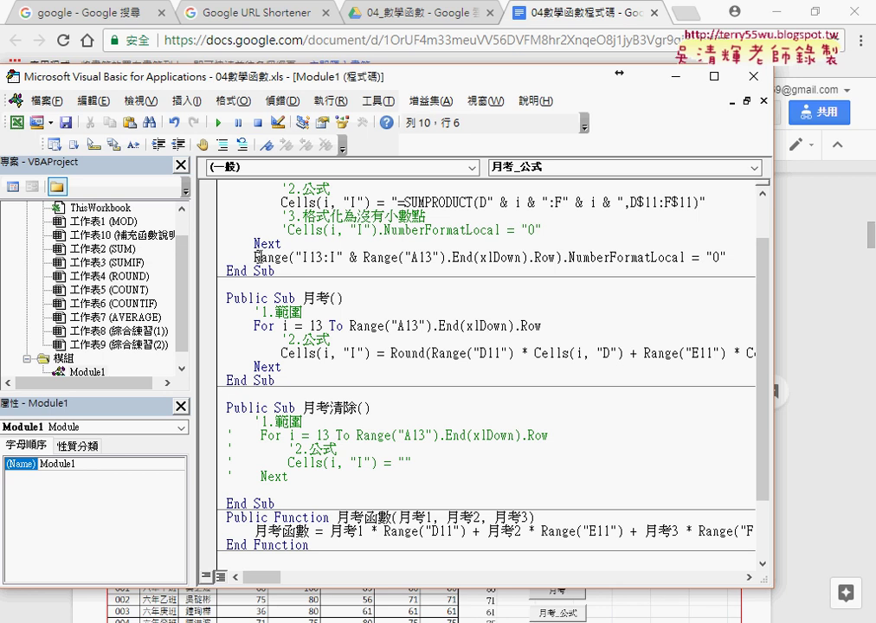
mouse_move(255, 257)
left_mouse_down()
mouse_move(561, 257)
mouse_move(401, 500)
left_mouse_up()
type("Range(\"I13:I\" & Range(\"A13\").End(xlDown).Row)")
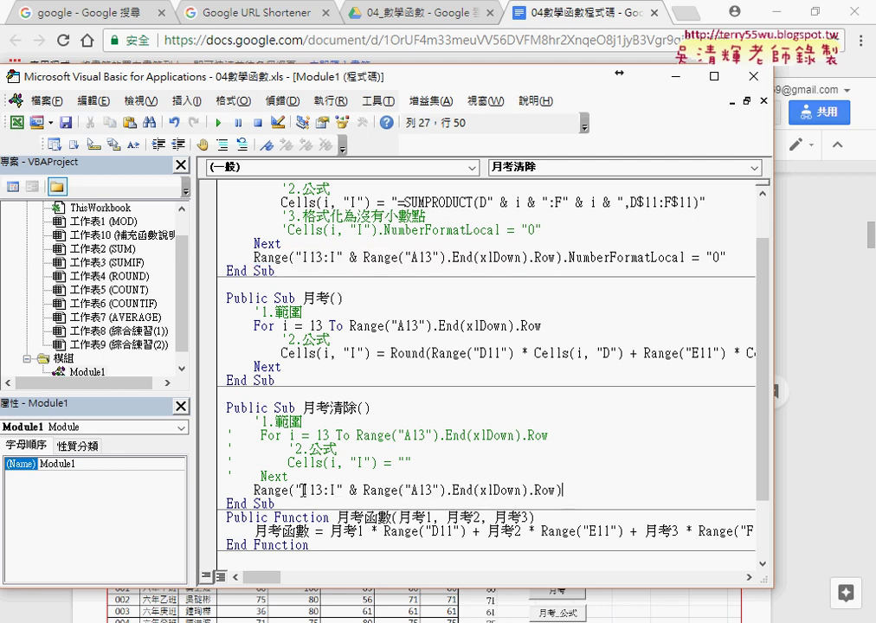
left_click_drag(302, 490, 322, 490)
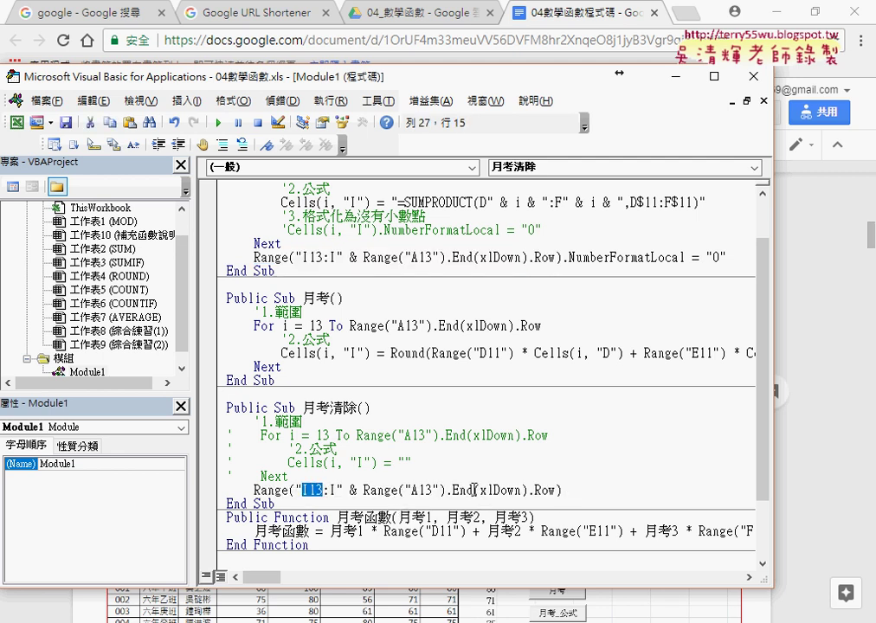
left_click(555, 490)
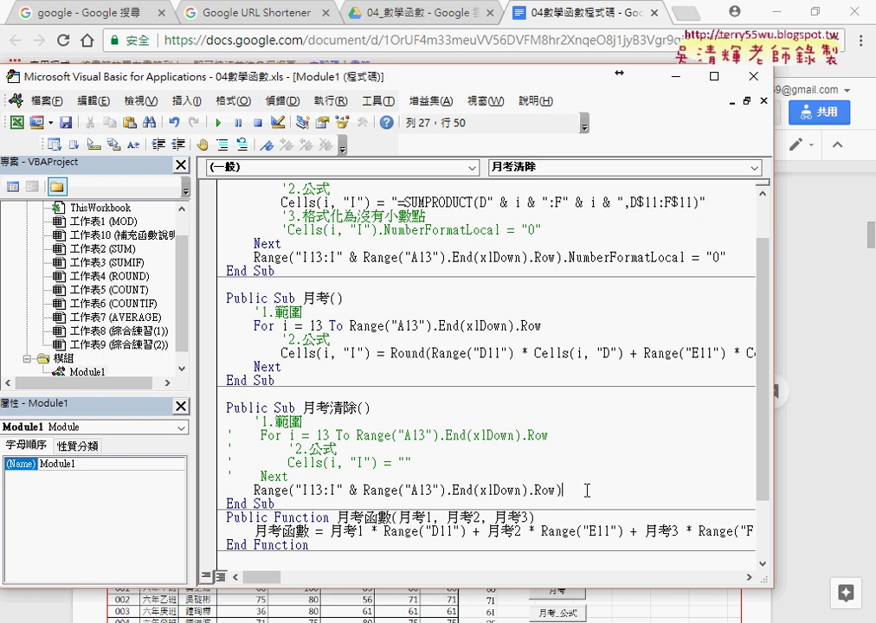
left_click_drag(555, 490, 362, 490)
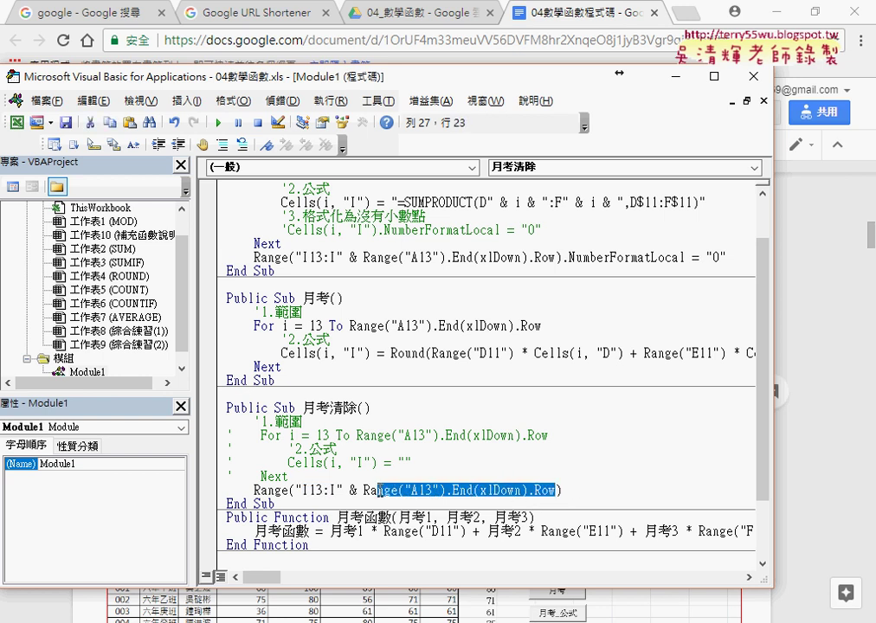
left_click(578, 490)
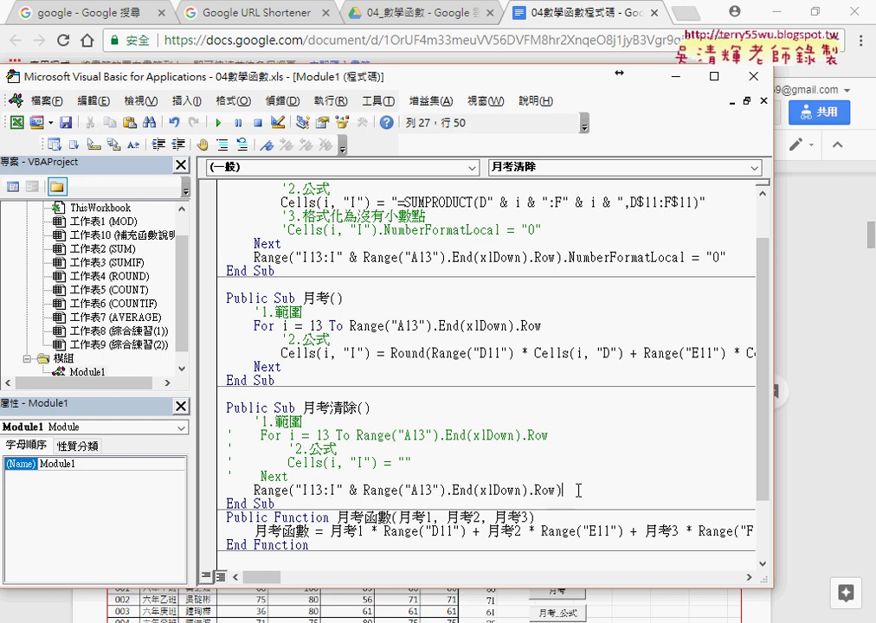
type(".")
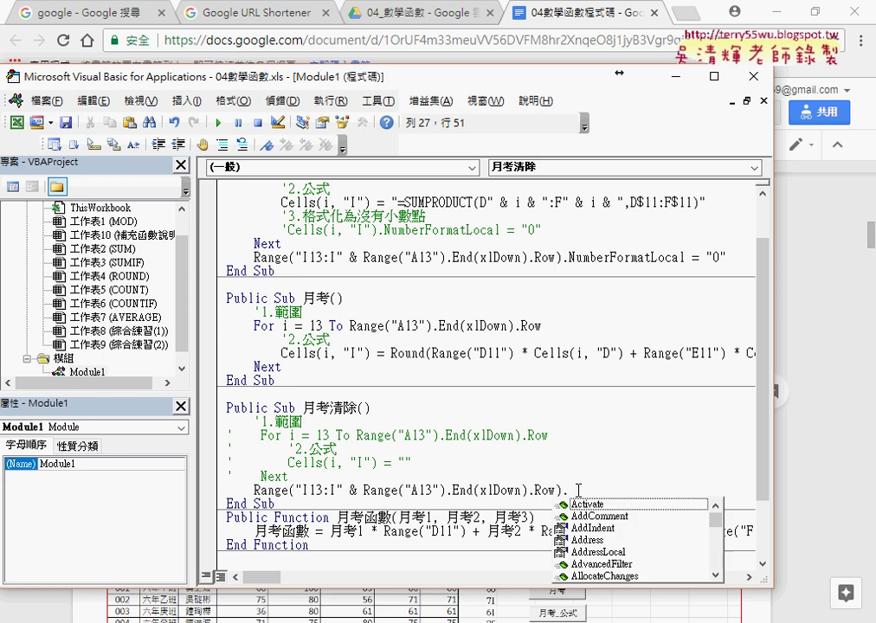
type("c")
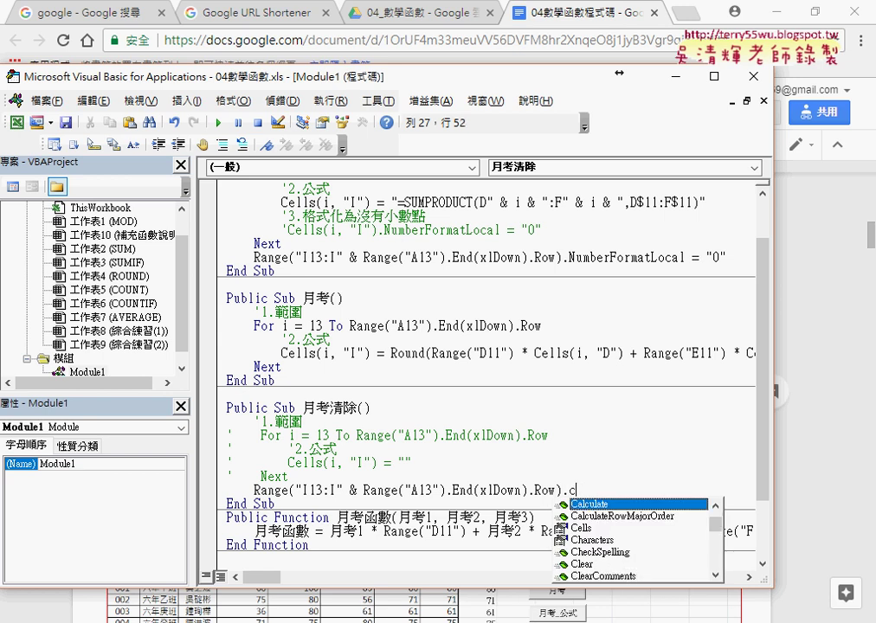
type("l")
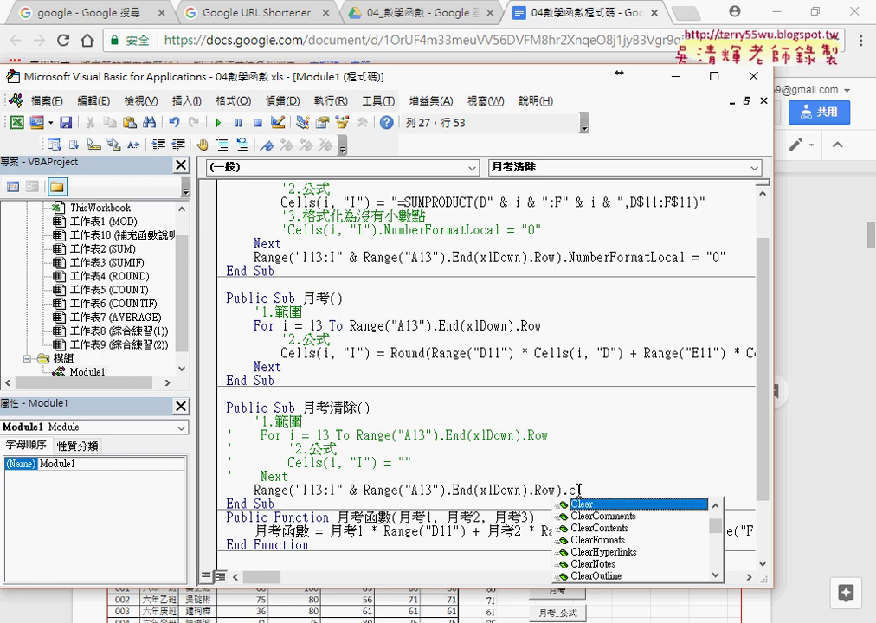
- Choose ClearContents from IntelliSense and trim it so the range line ends in .Clear
key("Down")
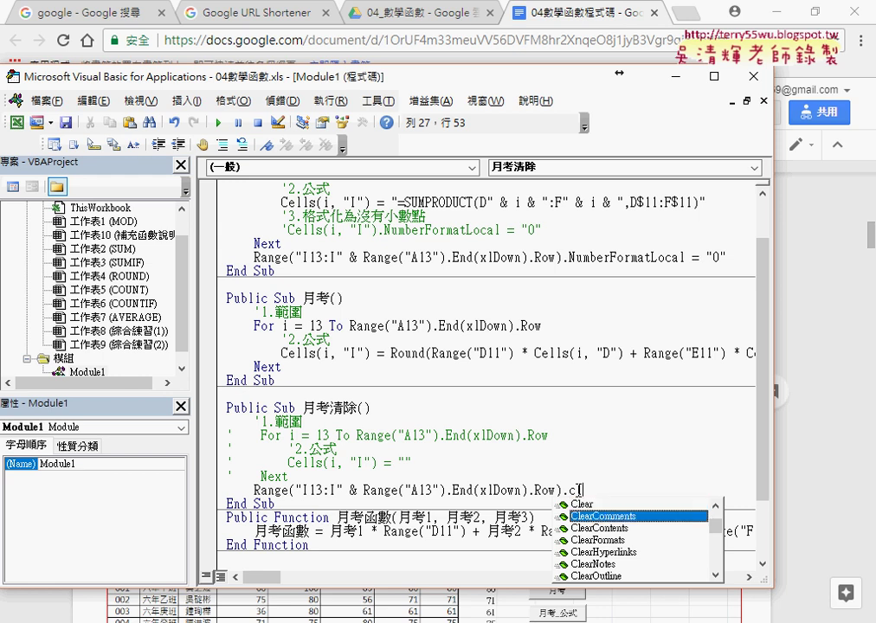
key("Down")
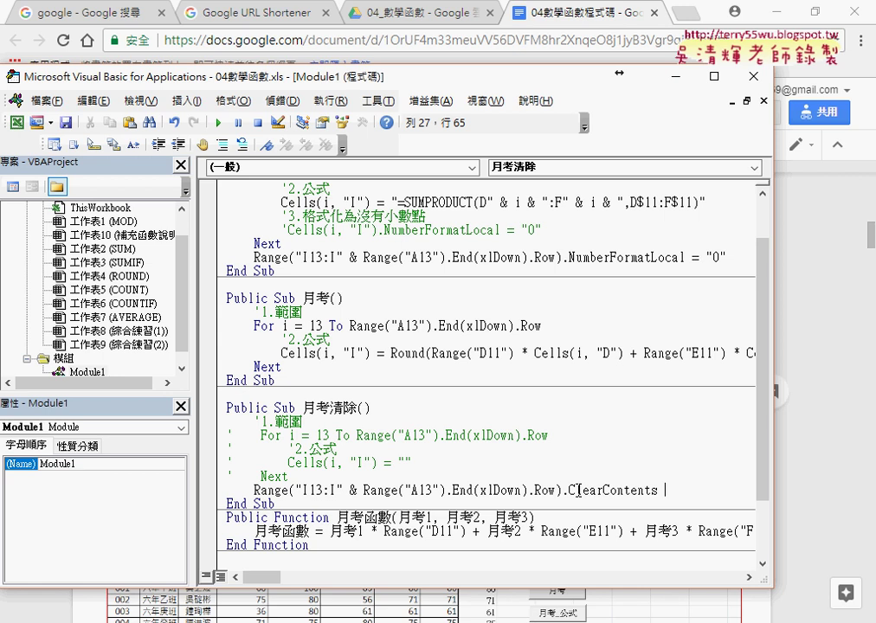
key("BackSpace")
key("BackSpace")
key("BackSpace")
key("BackSpace")
key("BackSpace")
key("BackSpace")
key("BackSpace")
key("BackSpace")
left_click(373, 589)
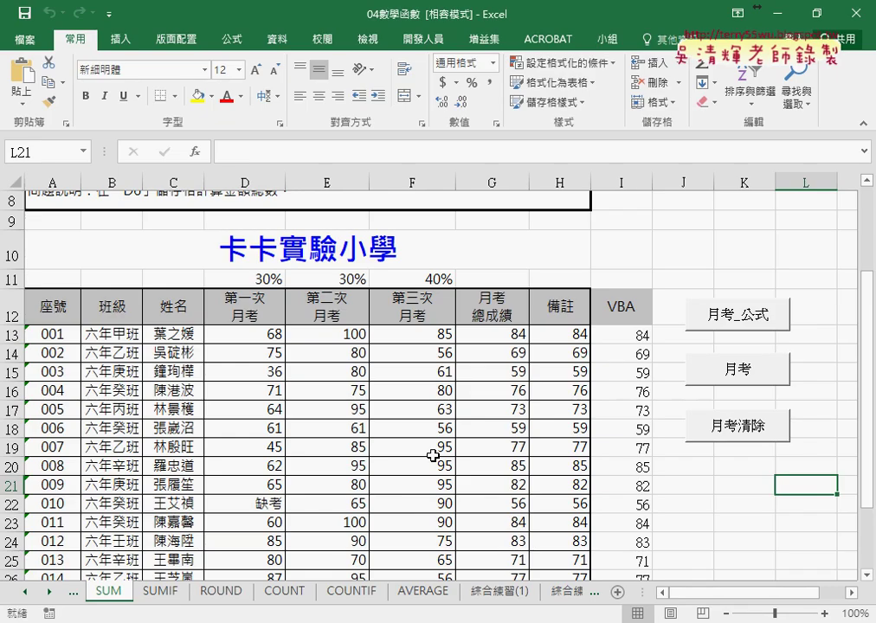
left_click(643, 338)
left_click(714, 104)
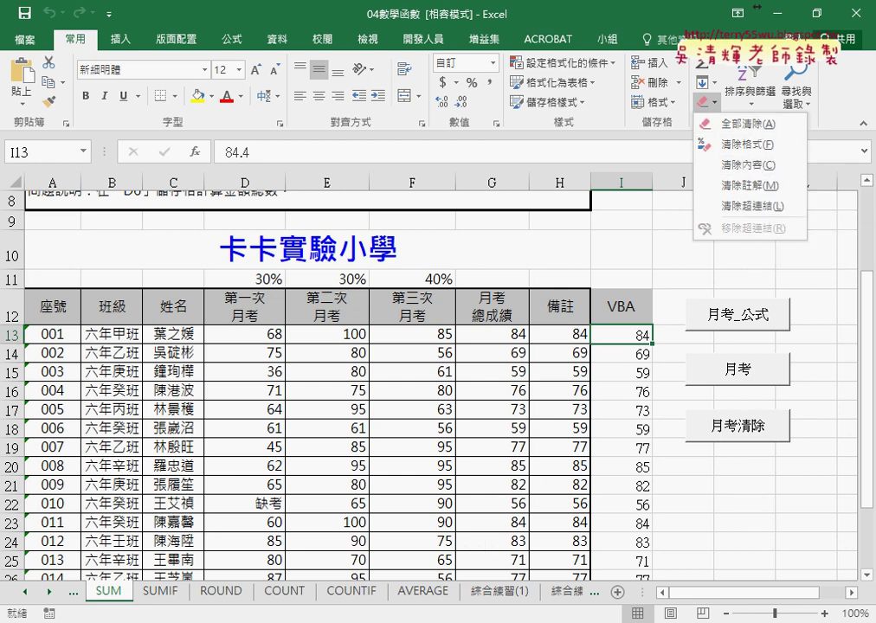
key("alt+Tab")
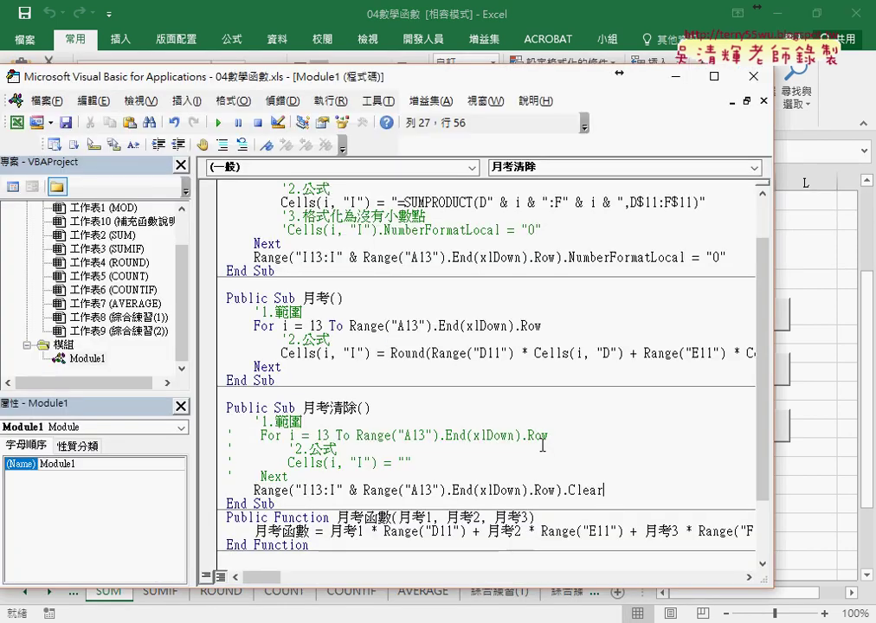
- Swap .Clear for .ClearContents on 月考清除's column I range line
left_click_drag(607, 490, 563, 491)
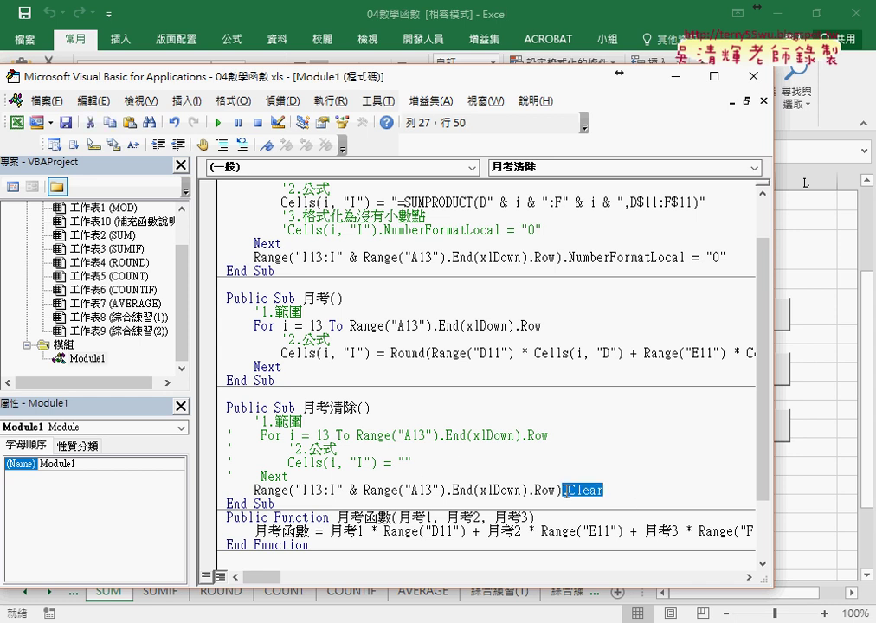
type(".")
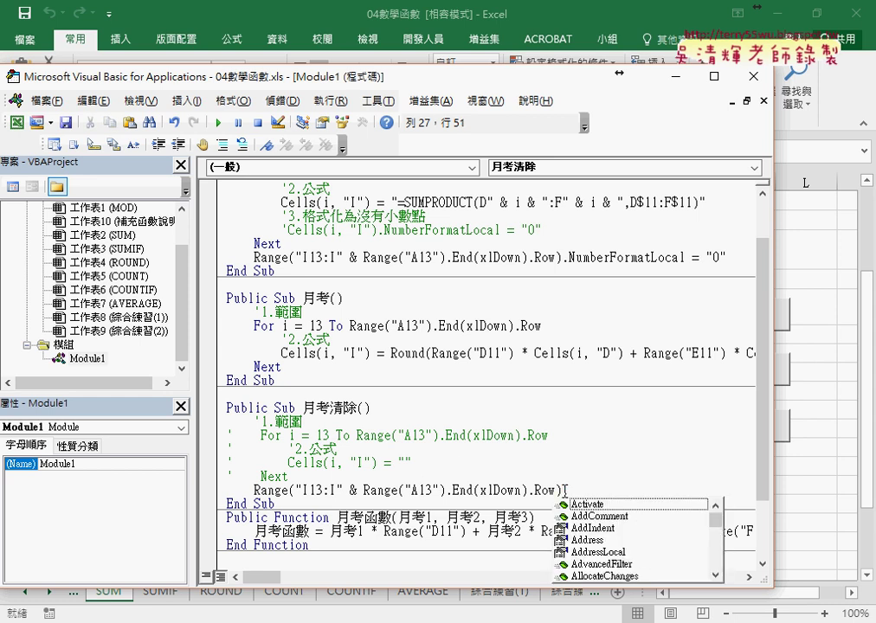
type("c")
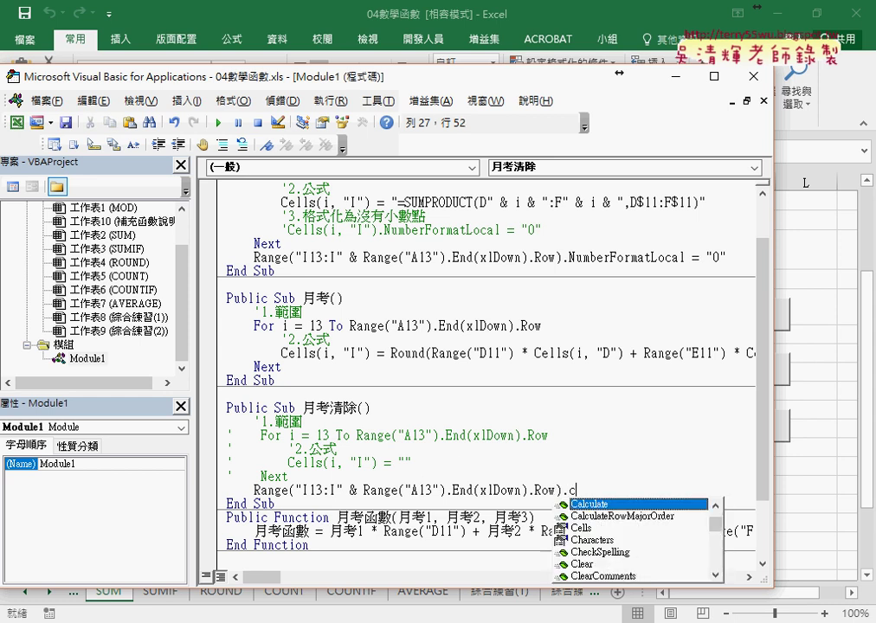
type("l")
key("Down")
key("Down")
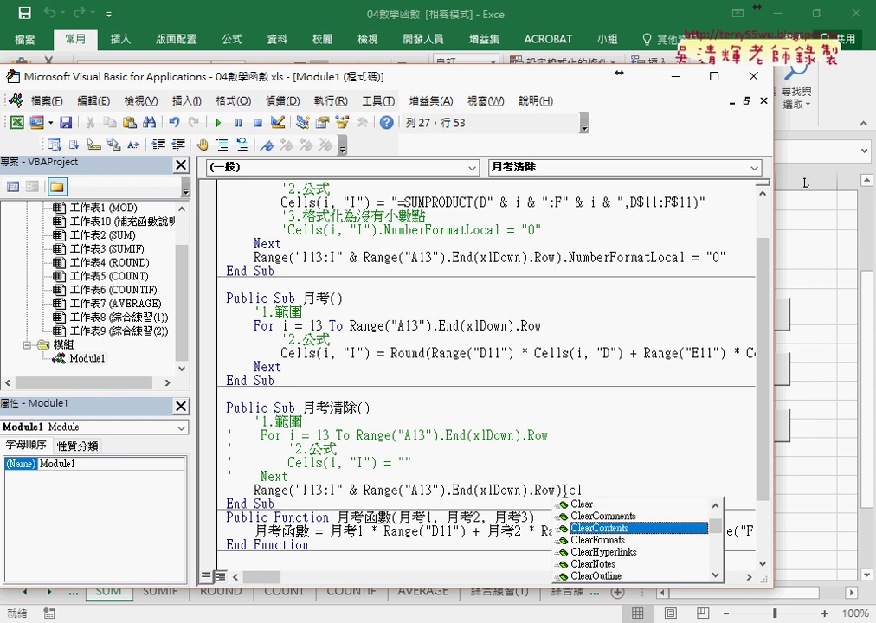
double_click(602, 528)
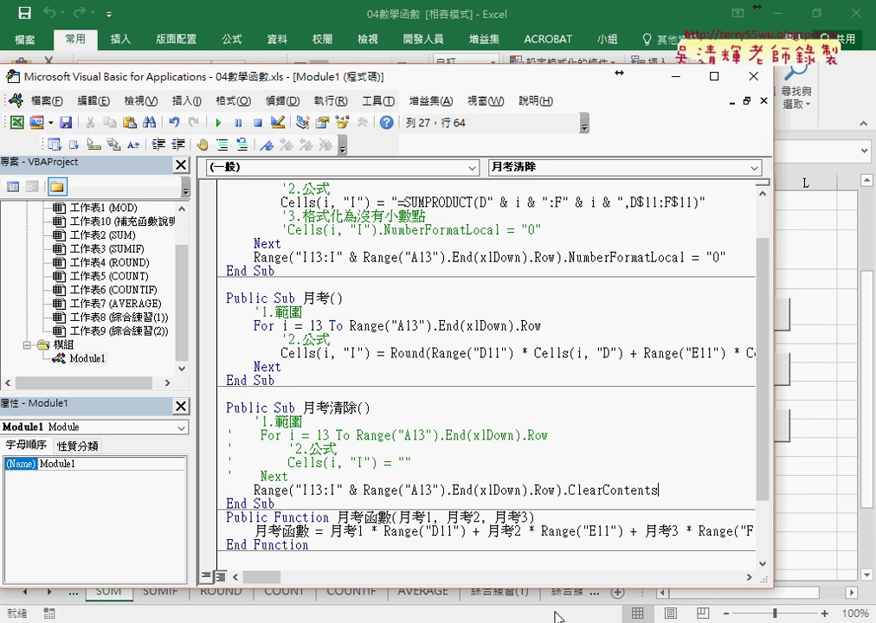
left_click_drag(659, 490, 564, 490)
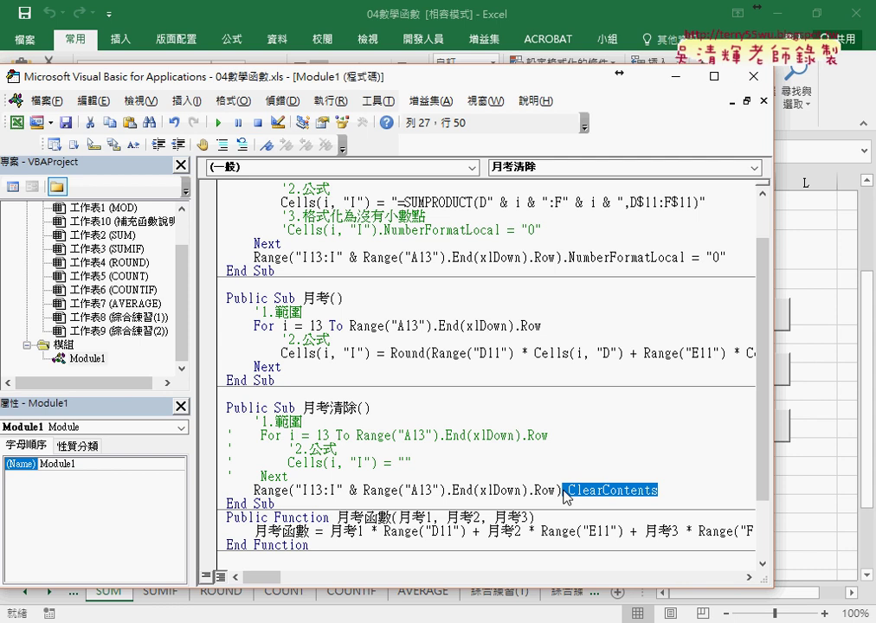
- Highlight I13, column I and the End(xlDown) lookup, then narrow the editor to show the sheet
key("Right")
key("Down")
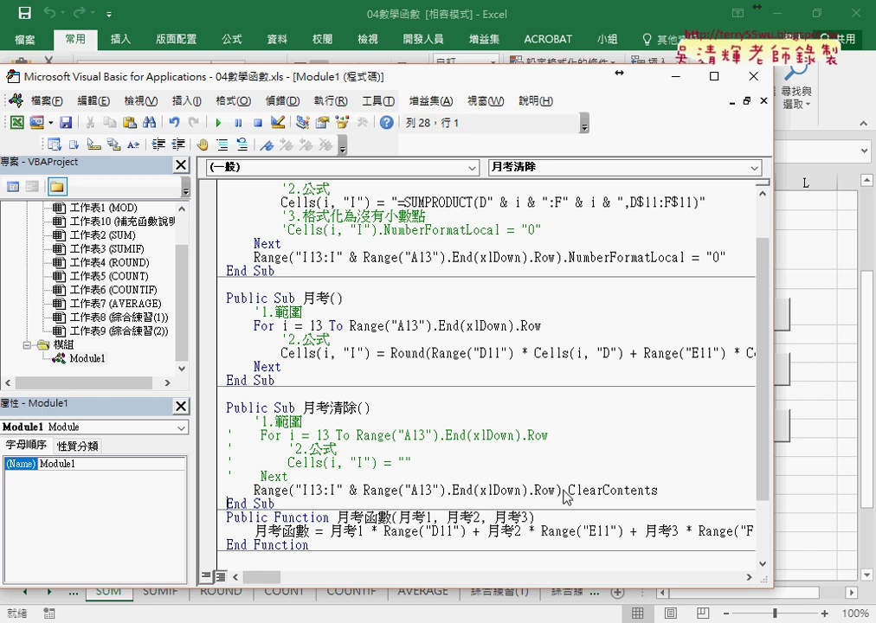
double_click(311, 408)
left_click(256, 491)
left_click_drag(302, 490, 324, 490)
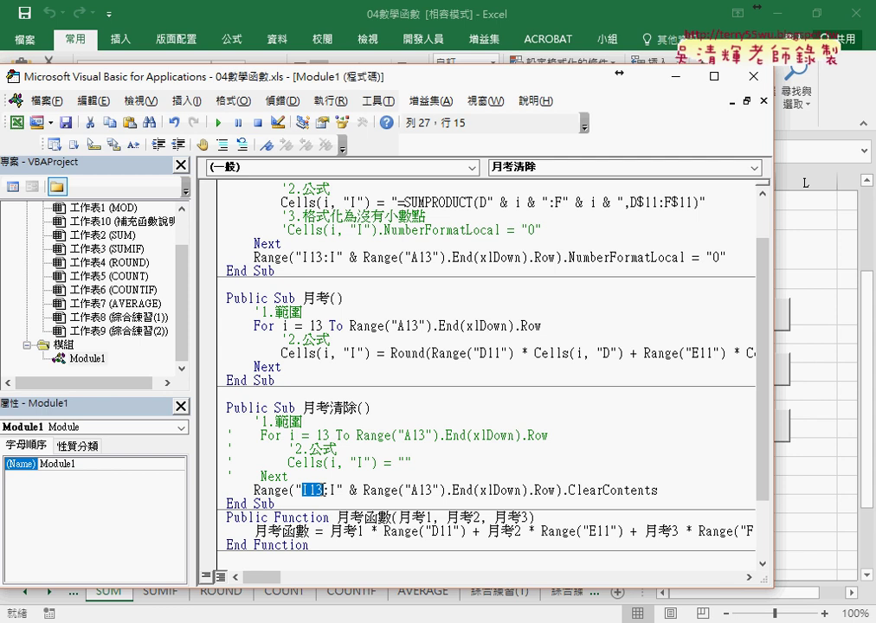
double_click(332, 490)
left_click_drag(362, 491, 555, 490)
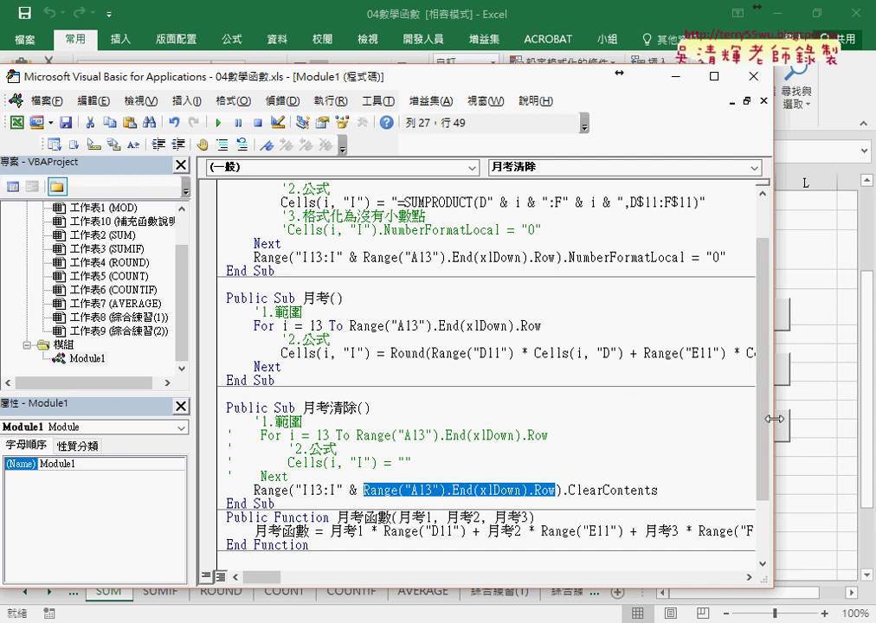
left_click_drag(770, 418, 598, 419)
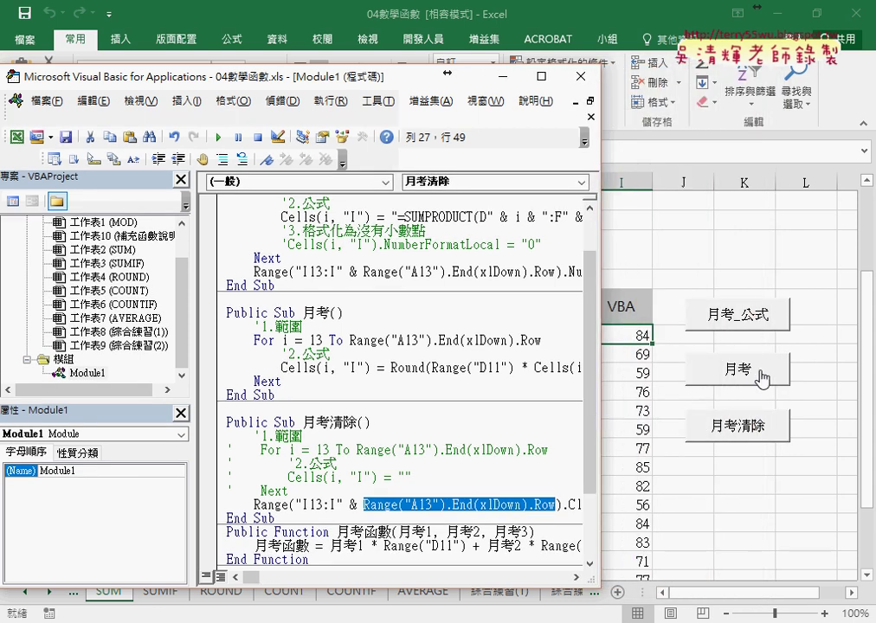
- Empty the VBA column with 月考清除 and copy student row A27:H27 into row 28
left_click(416, 477)
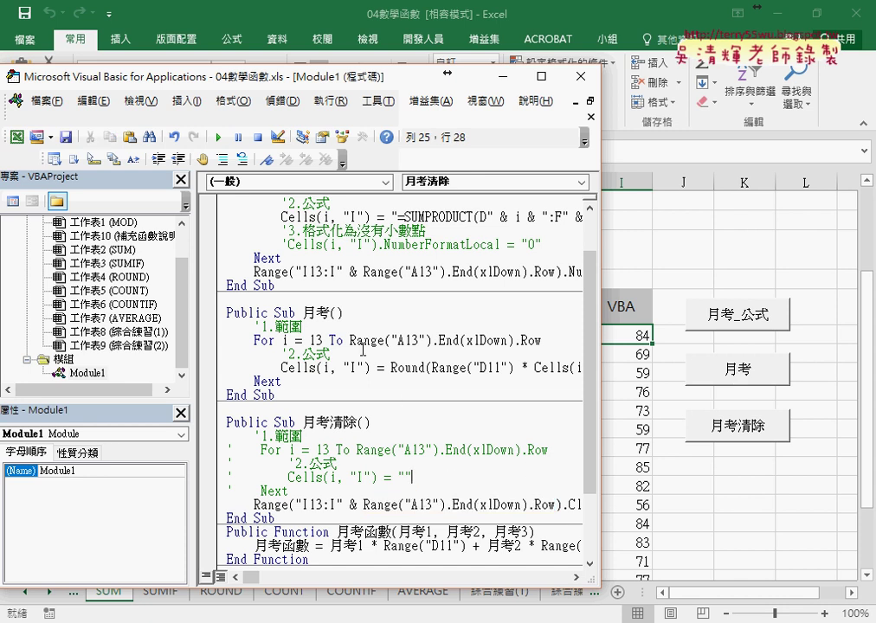
left_click(218, 145)
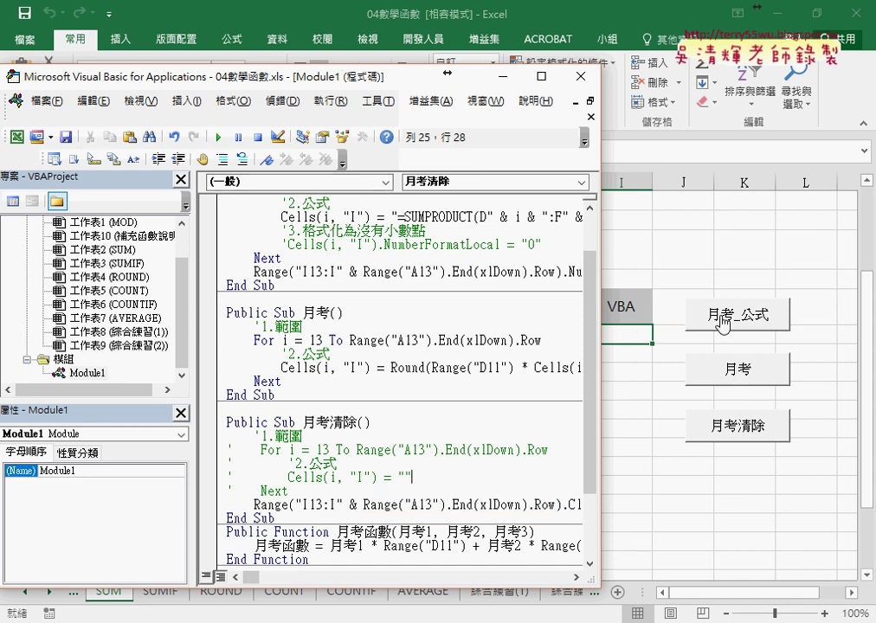
left_click_drag(870, 307, 870, 363)
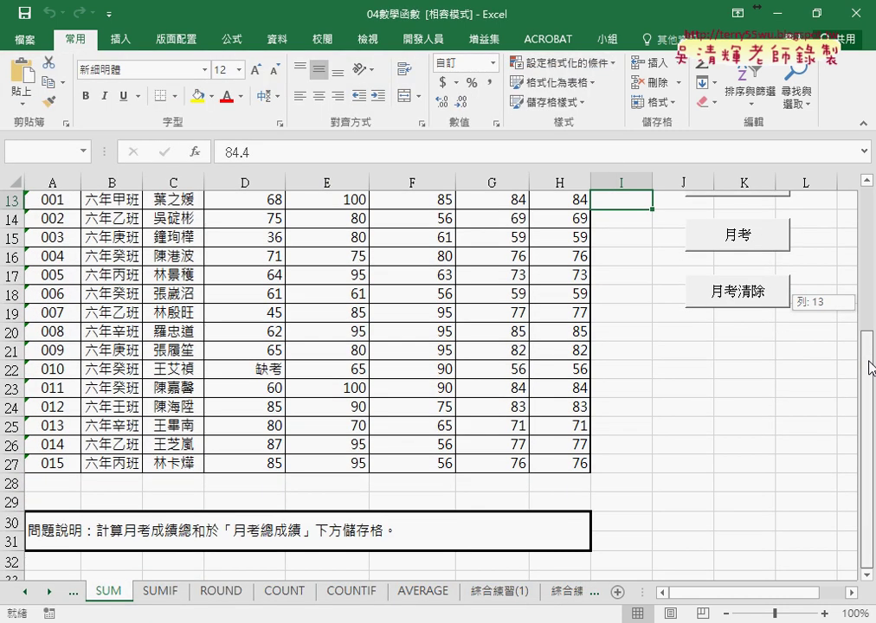
left_click_drag(70, 463, 535, 467)
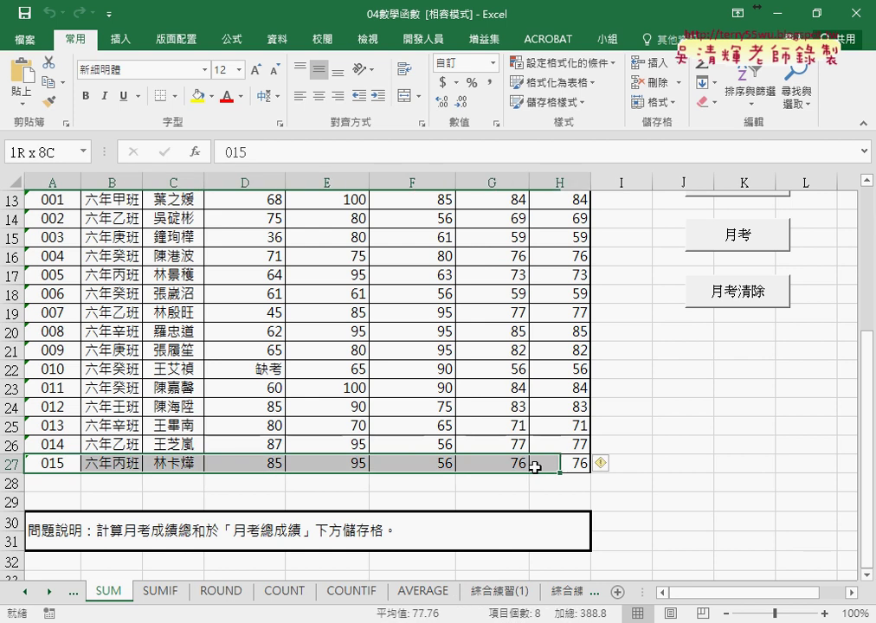
key("ctrl+c")
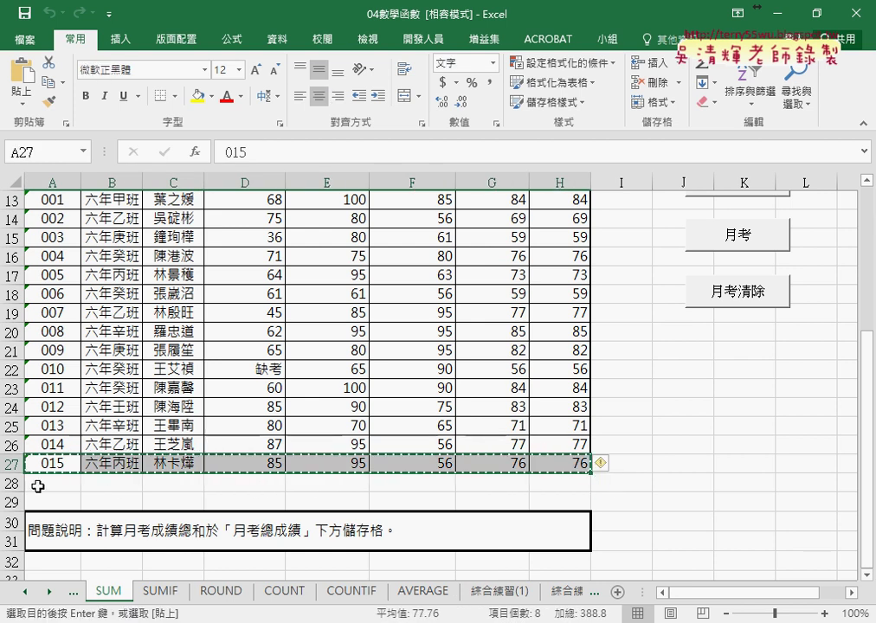
left_click(38, 486)
key("ctrl+v")
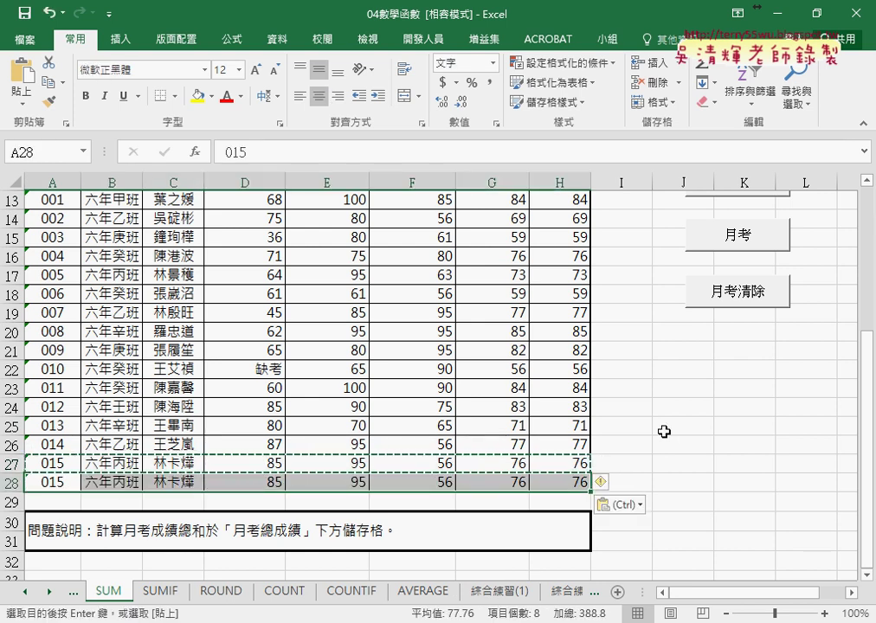
- Clear and rerun the 月考 macro to fill I13:I28, then check I13 and G13's formula
scroll(796, 372, "up", 1)
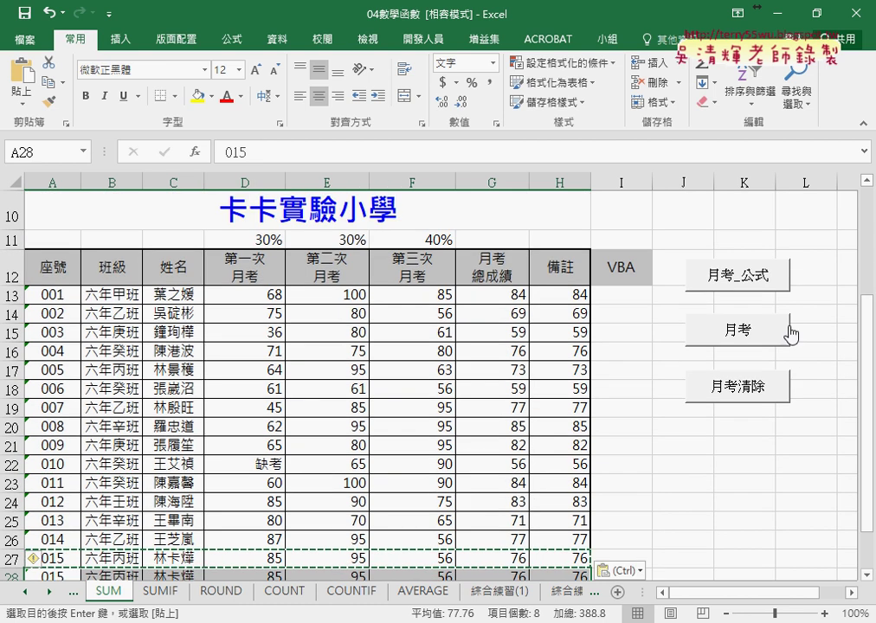
left_click(747, 284)
scroll(790, 373, "down", 1)
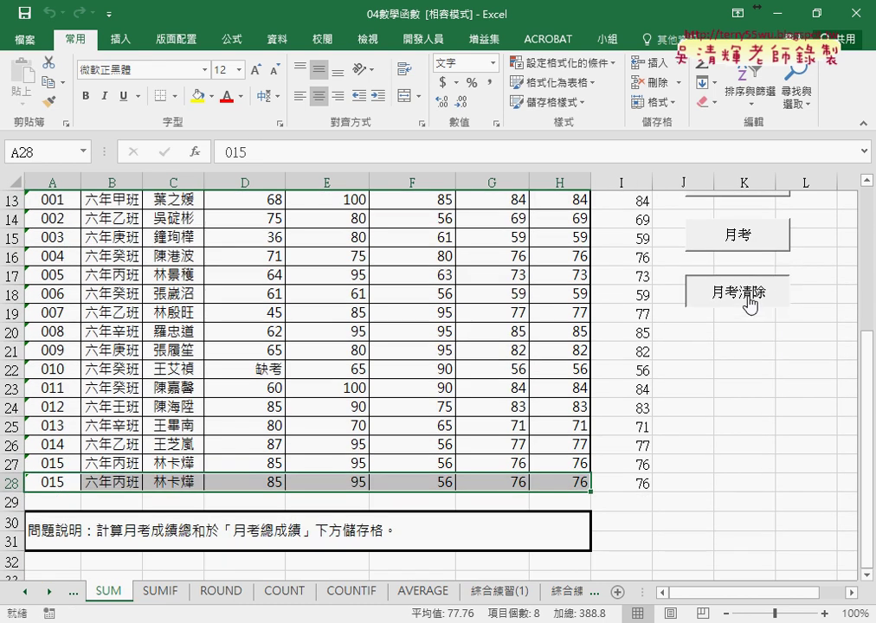
left_click(750, 299)
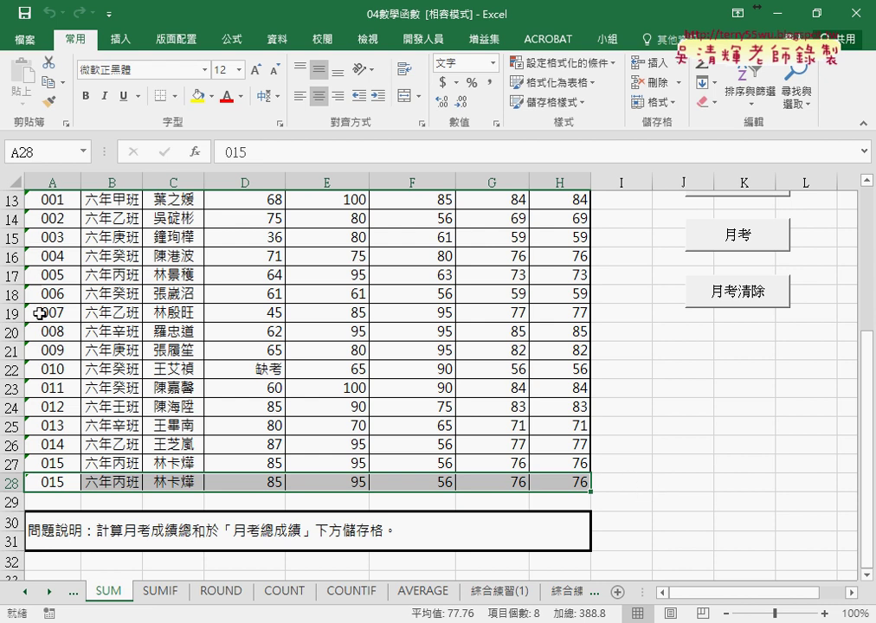
left_click(41, 480)
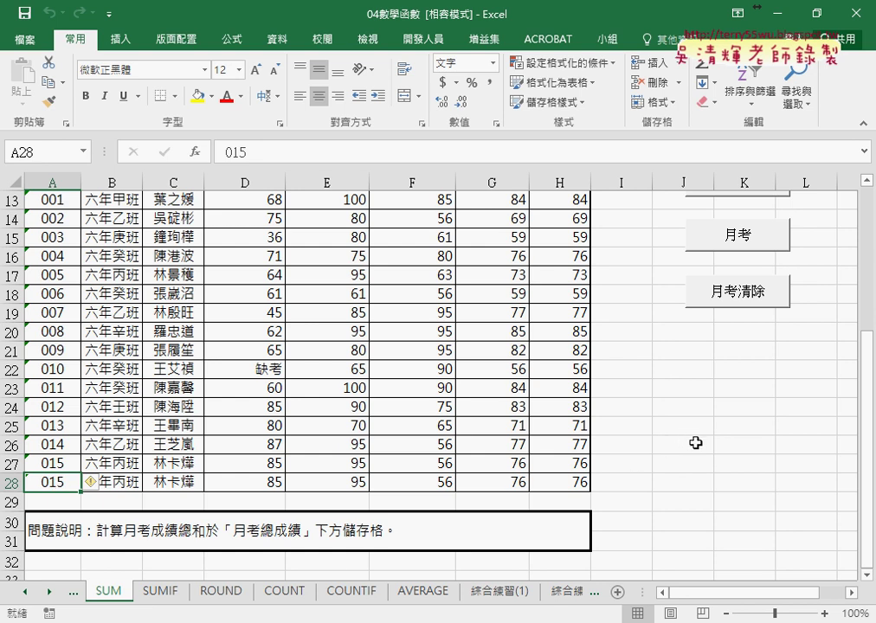
scroll(748, 344, "up", 1)
left_click(752, 346)
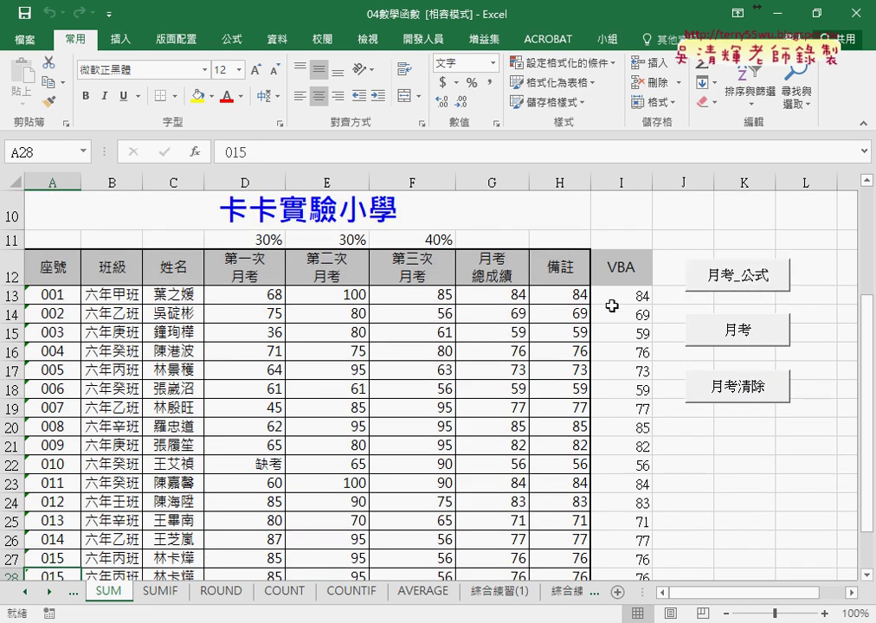
left_click(742, 334)
left_click(642, 299)
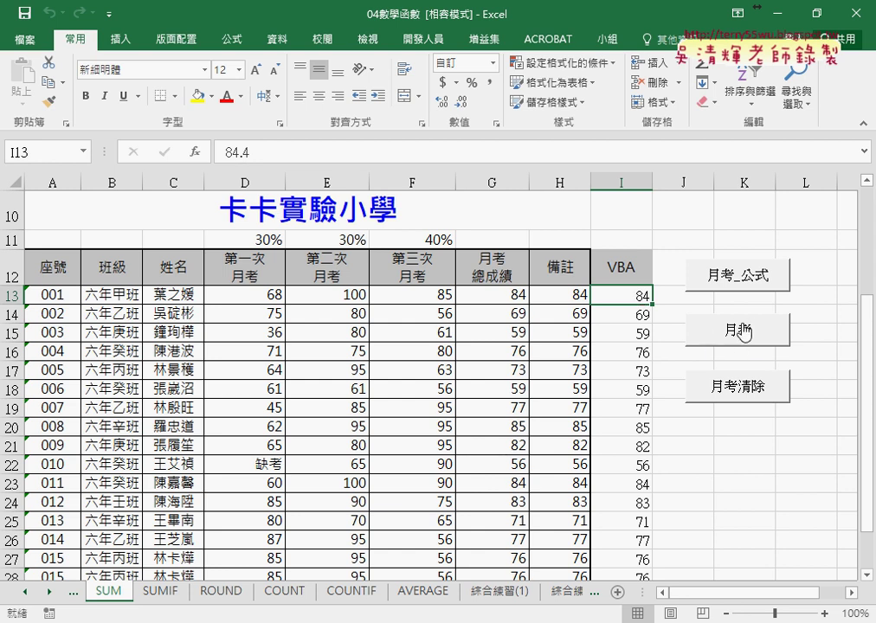
left_click(511, 298)
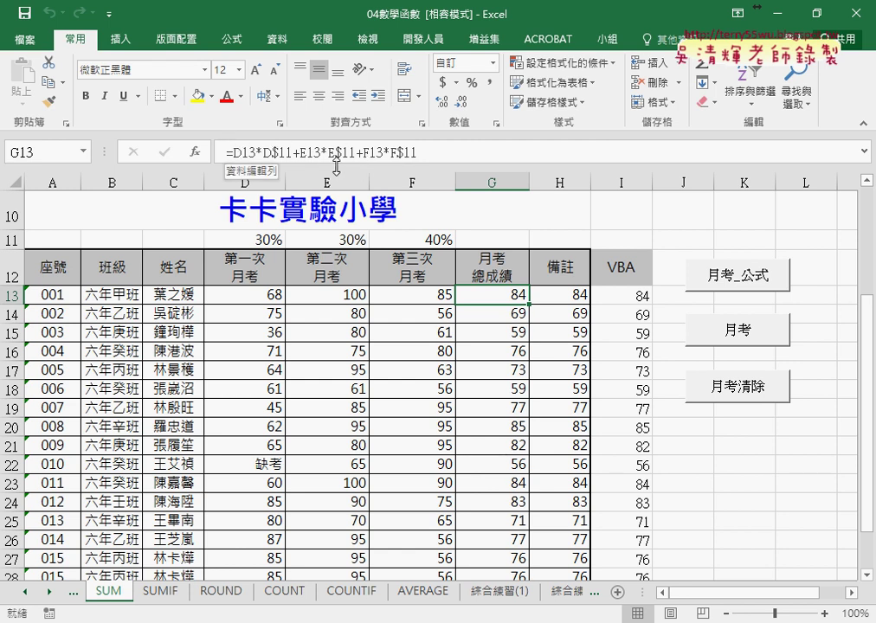
- Display G13's =D13*D$11+E13*E$11+F13*F$11 and annotate its row-11 mixed references
left_click_drag(228, 153, 435, 154)
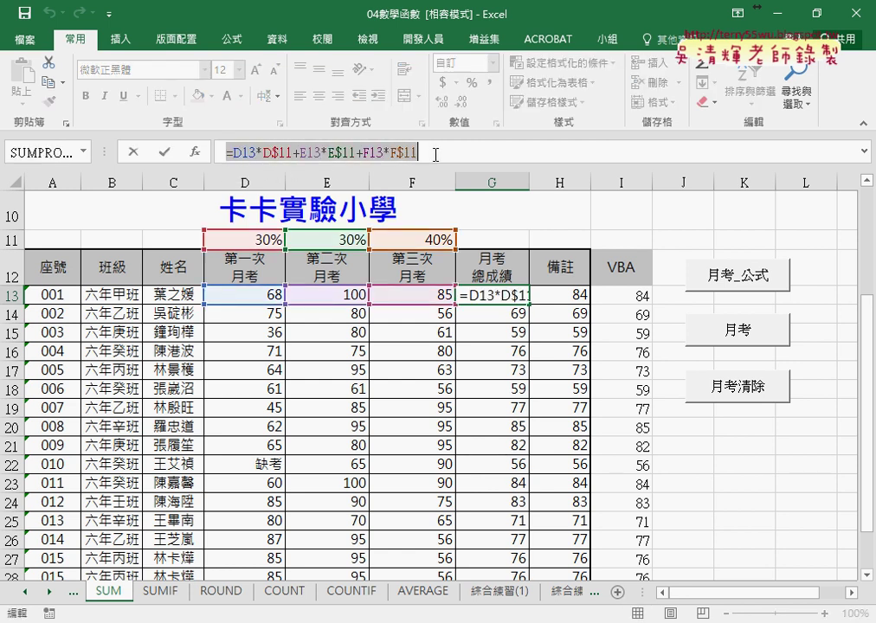
key("ctrl+shift+d")
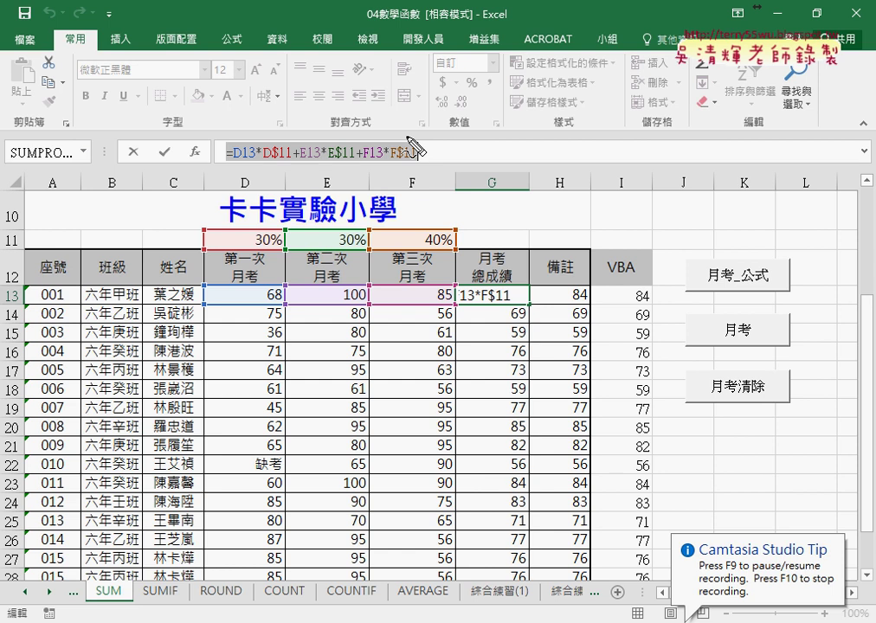
mouse_move(392, 137)
left_mouse_down()
mouse_move(477, 111)
mouse_move(706, 317)
mouse_move(767, 341)
left_mouse_up()
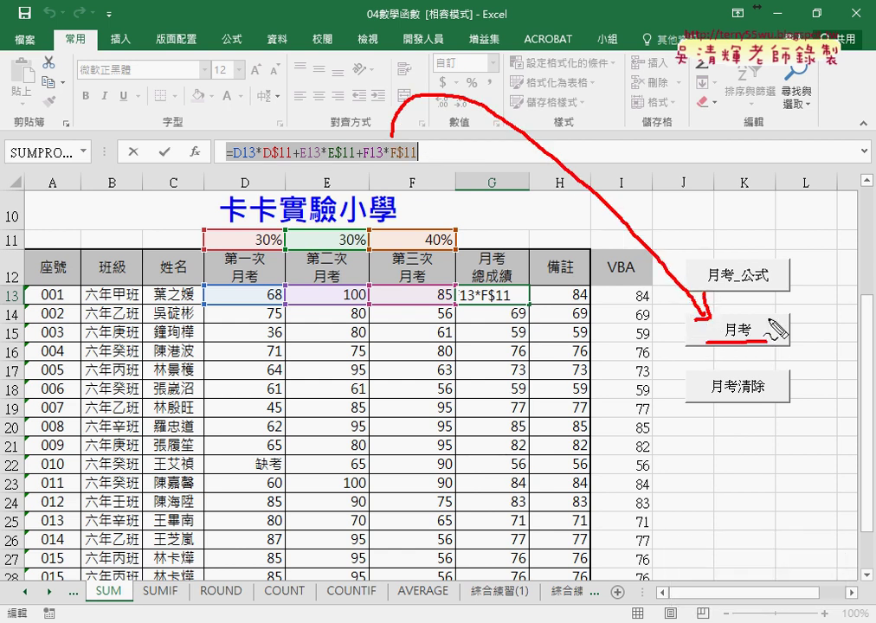
left_click_drag(543, 301, 554, 301)
left_click_drag(17, 289, 21, 308)
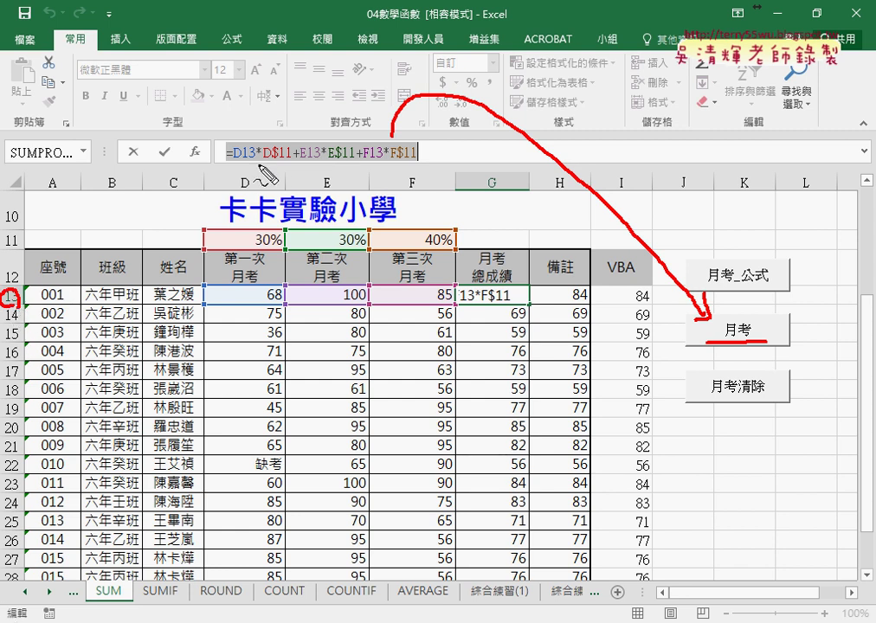
left_click_drag(232, 161, 246, 159)
left_click_drag(305, 160, 389, 165)
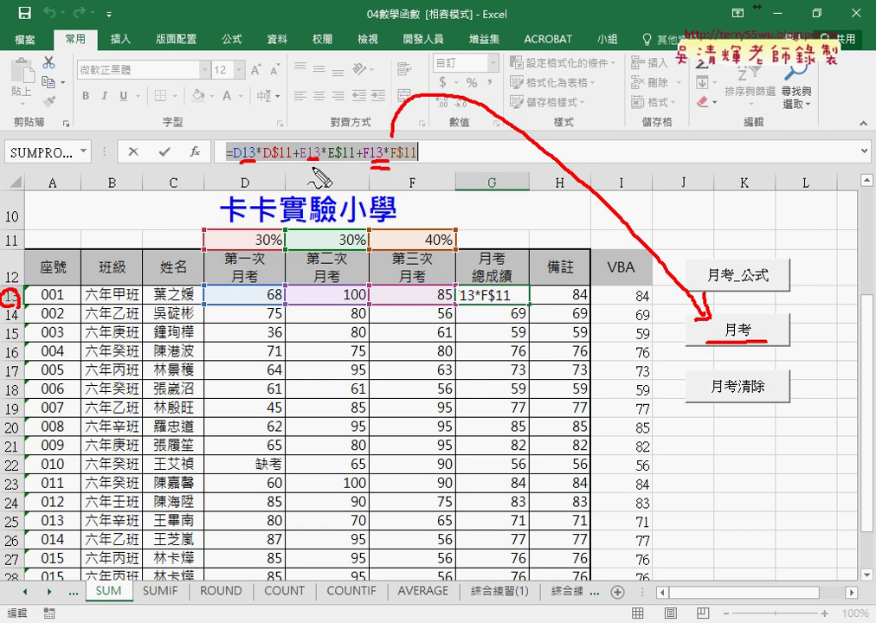
left_click_drag(239, 166, 253, 166)
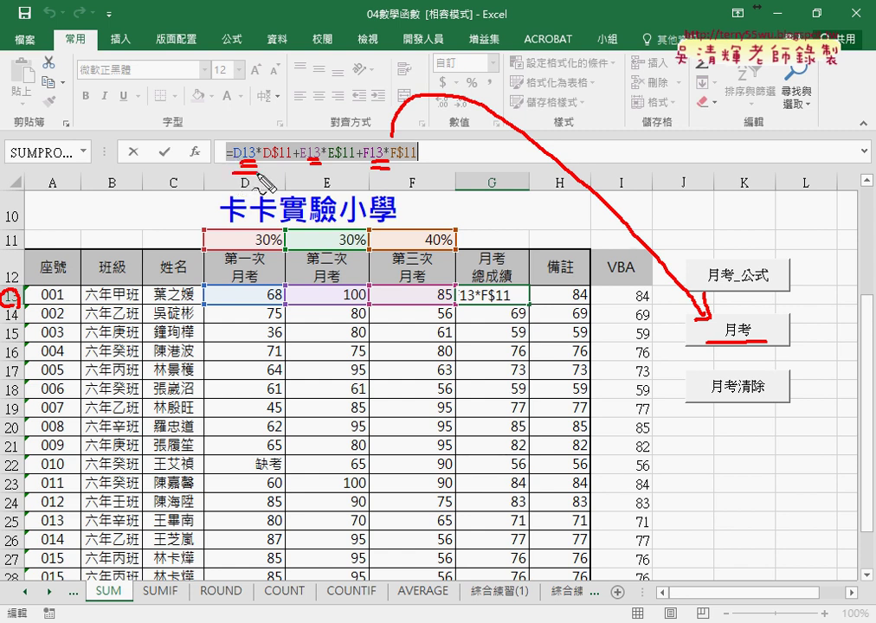
left_click_drag(232, 171, 251, 169)
left_click_drag(232, 177, 251, 176)
left_click_drag(308, 167, 322, 166)
left_click_drag(308, 174, 323, 173)
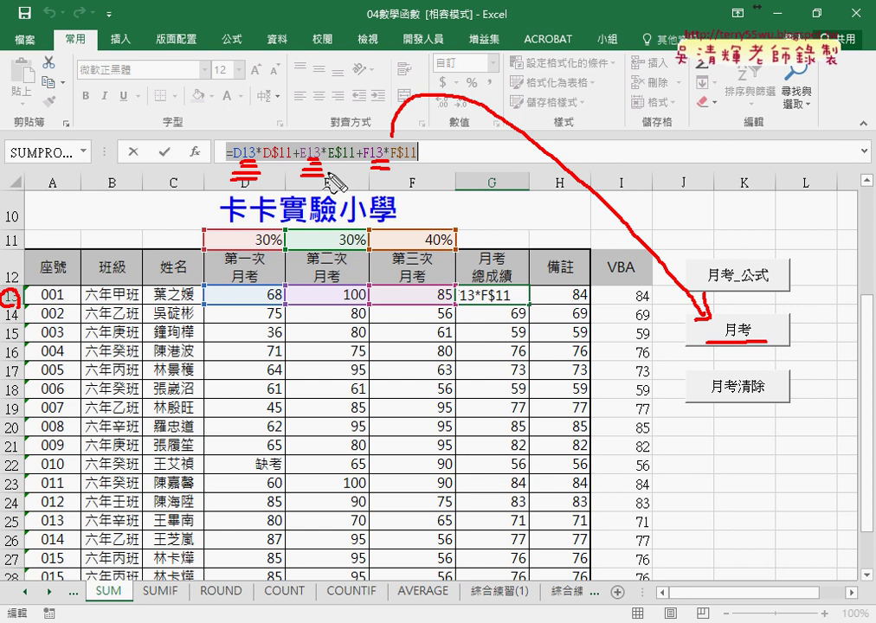
left_click_drag(286, 143, 290, 161)
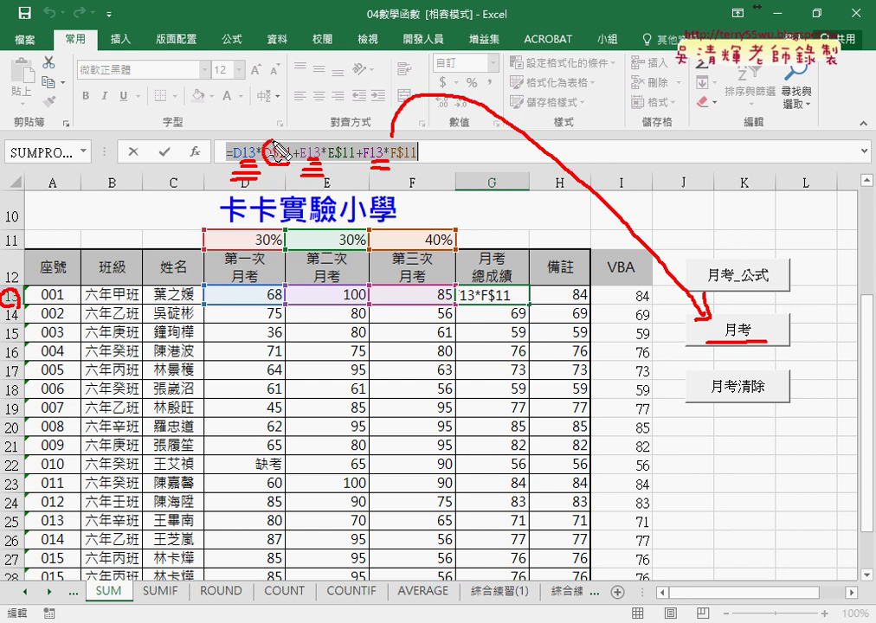
left_click_drag(271, 93, 265, 126)
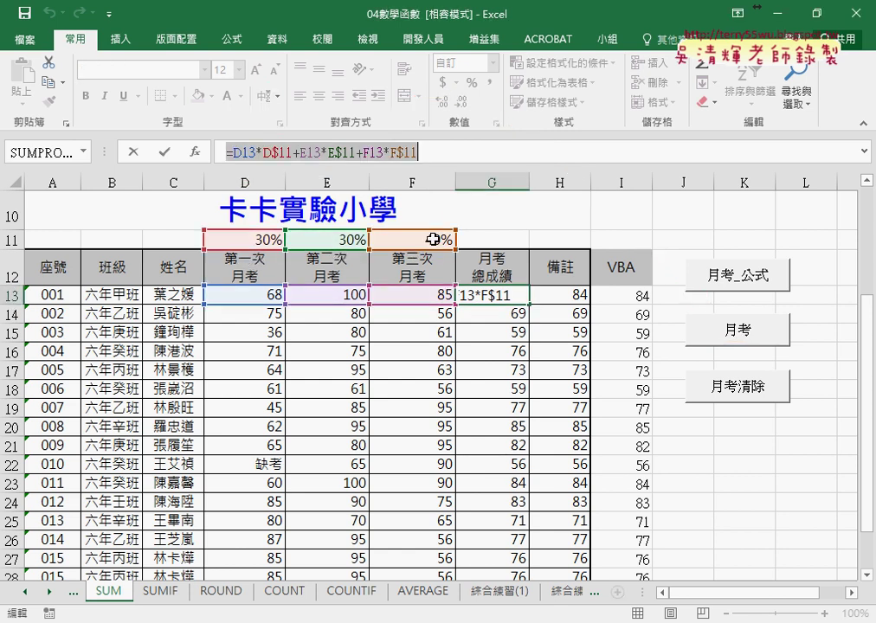
- Open the 月考 button's macro code through Assign Macro and Edit
left_click(734, 322, "ctrl")
right_click(733, 322)
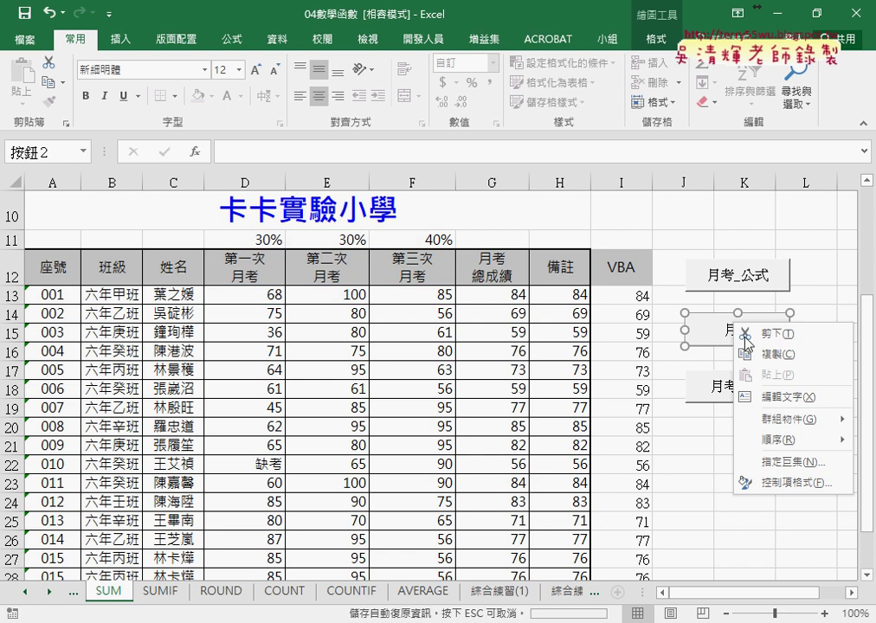
left_click(783, 461)
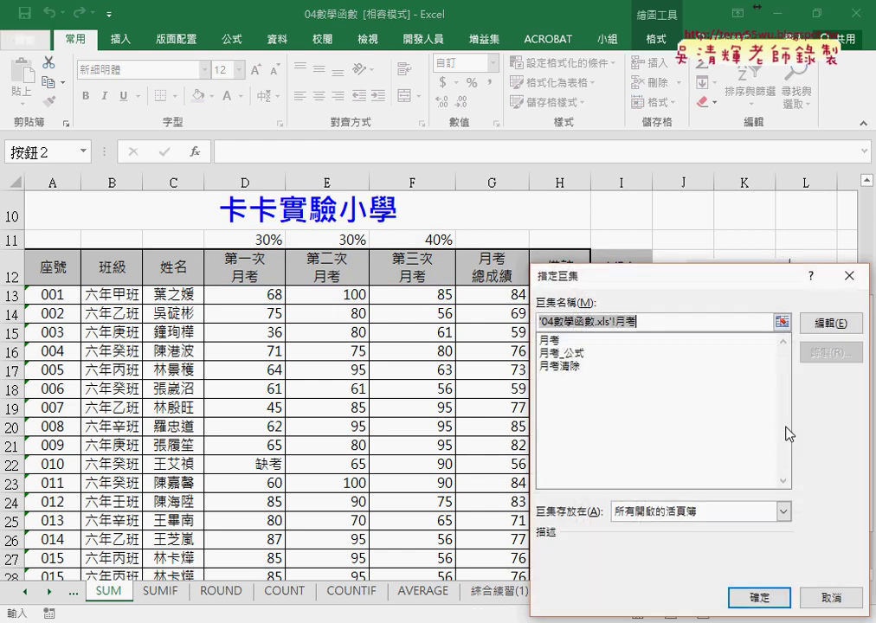
left_click(832, 323)
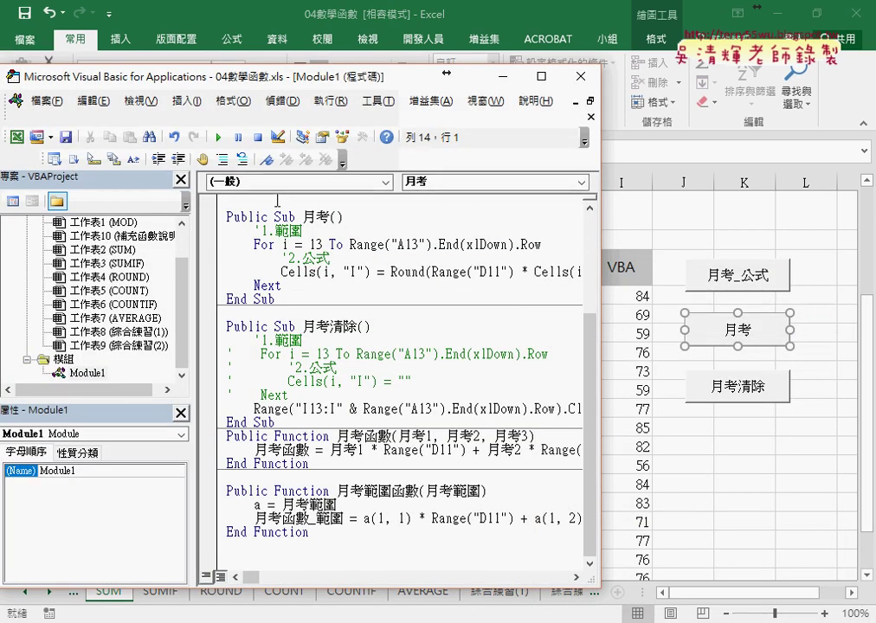
left_click_drag(305, 211, 328, 211)
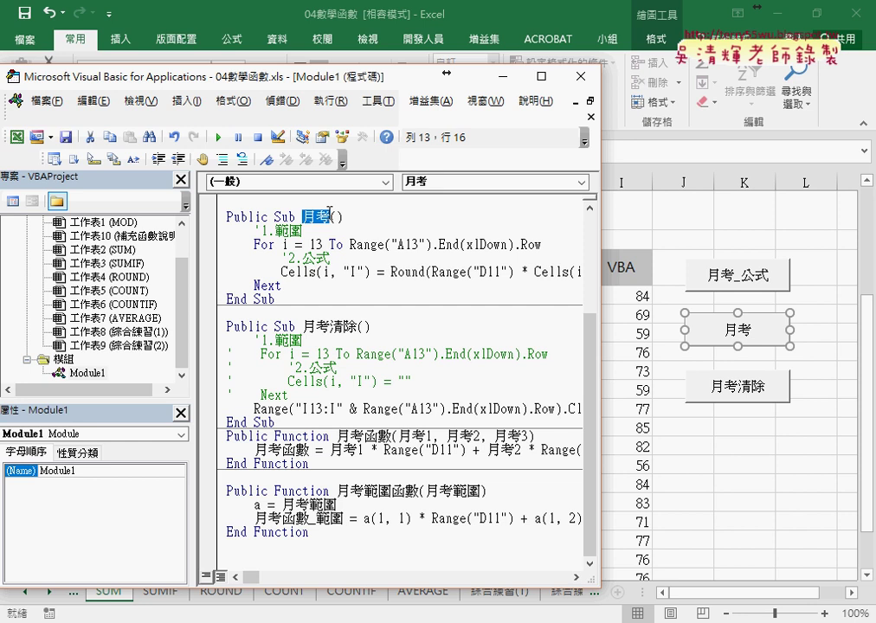
left_click_drag(600, 257, 807, 258)
- Delete the old Round(...) calculation, leaving Cells(i, "I") = empty, and move the editor down
left_click_drag(391, 271, 845, 271)
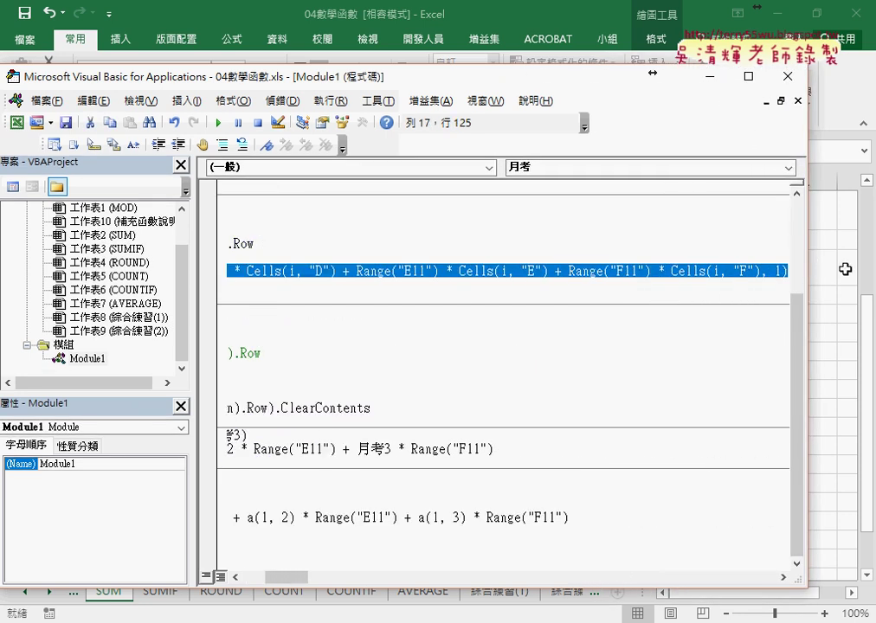
key("Delete")
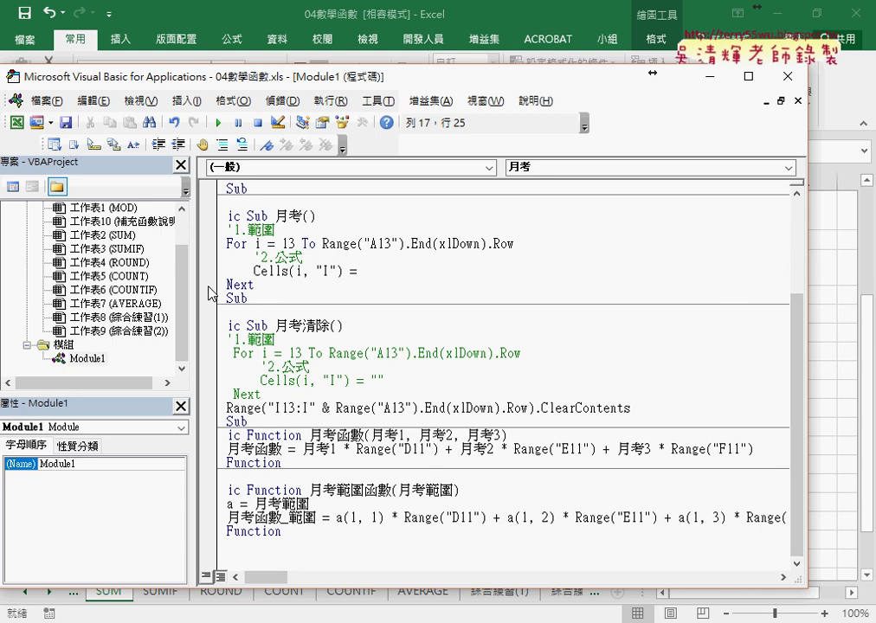
left_click_drag(196, 288, 137, 287)
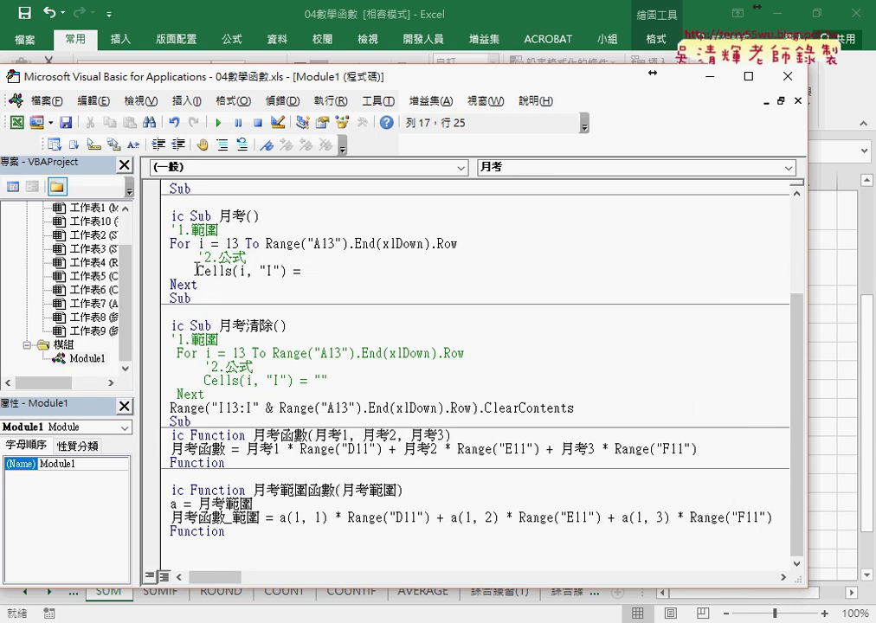
left_click_drag(200, 268, 284, 271)
left_click(309, 271)
left_click(284, 271)
left_click_drag(514, 79, 517, 331)
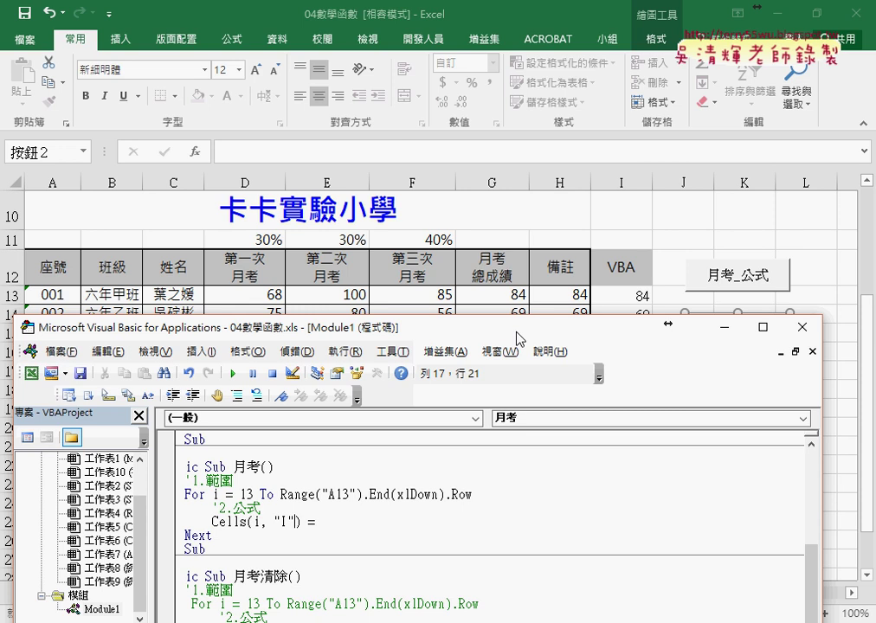
- Check G13's weighted-sum formula on the sheet for reference and reposition the code editor
left_click_drag(517, 333, 517, 327)
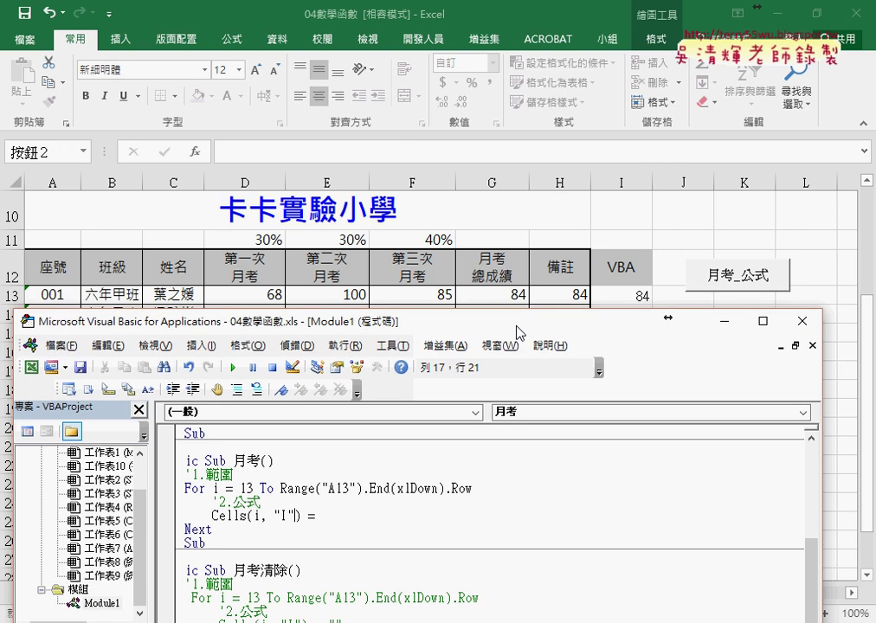
left_click(571, 295)
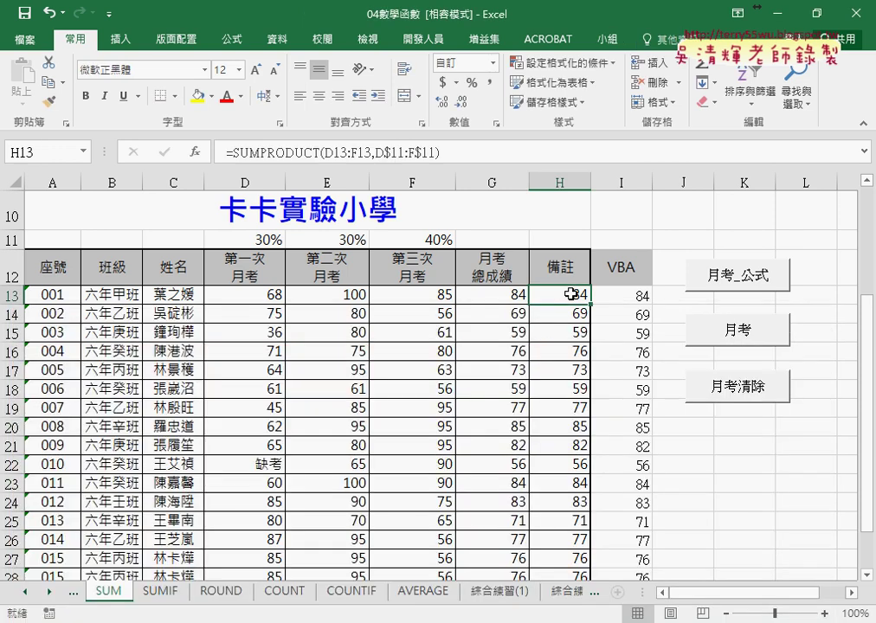
left_click(502, 295)
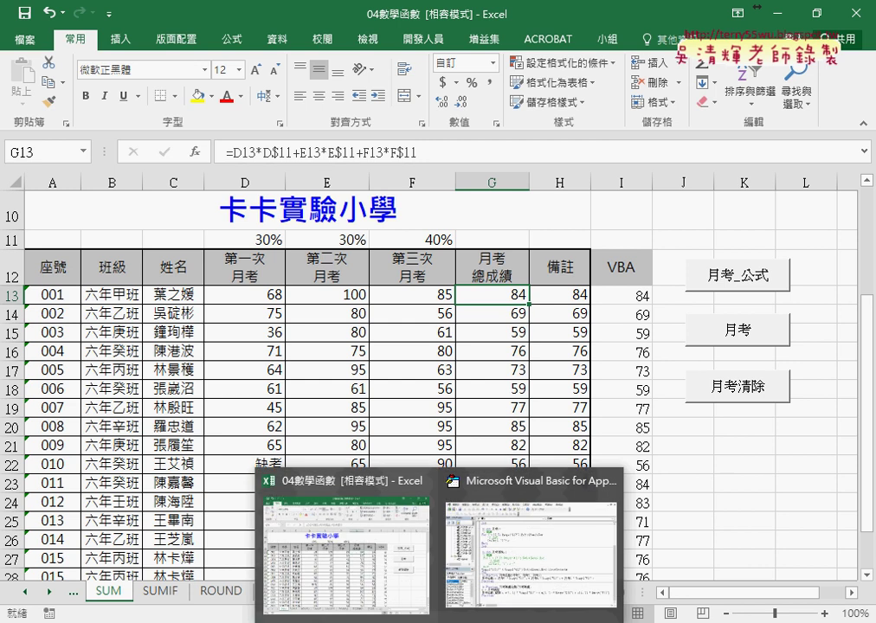
left_click(502, 572)
left_click_drag(405, 322, 431, 311)
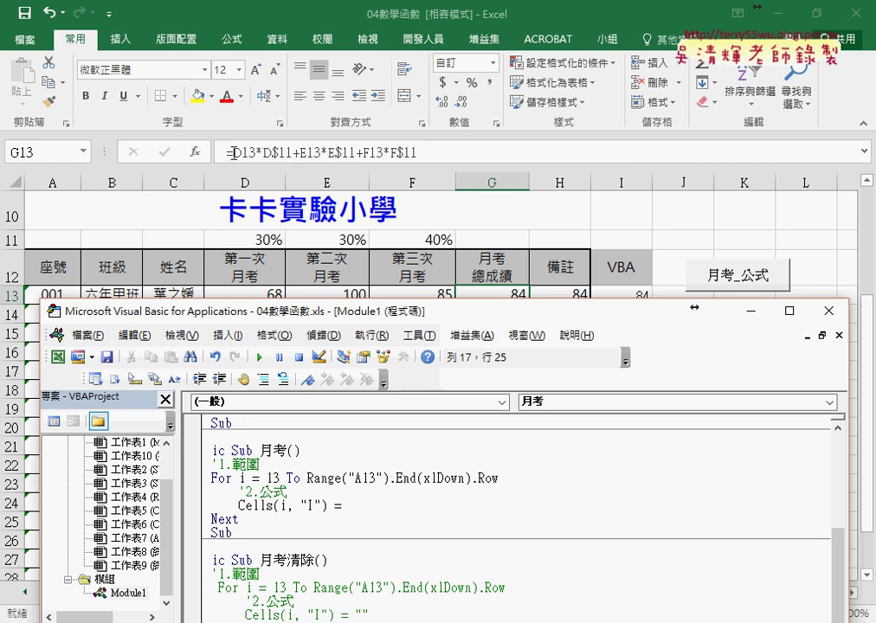
- Type Cells(i, "D") * Range("D11") + after Cells(i, "I") =
type("ce")
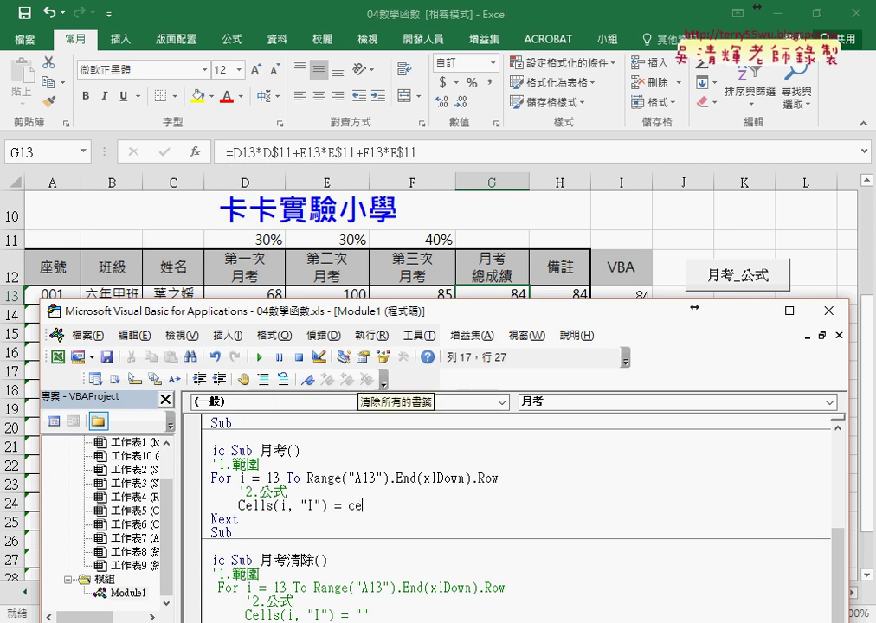
type("lls")
type("(i")
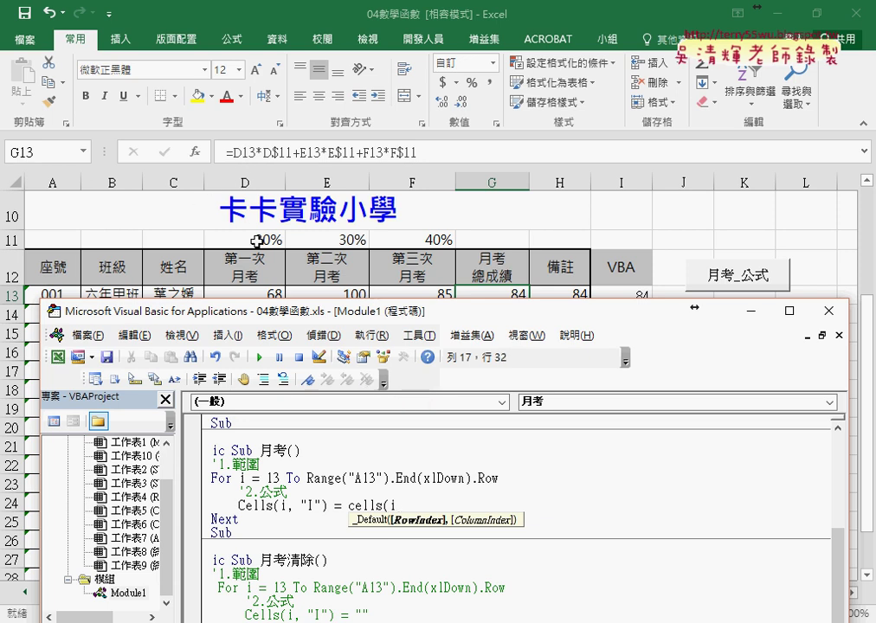
type(",\"D")
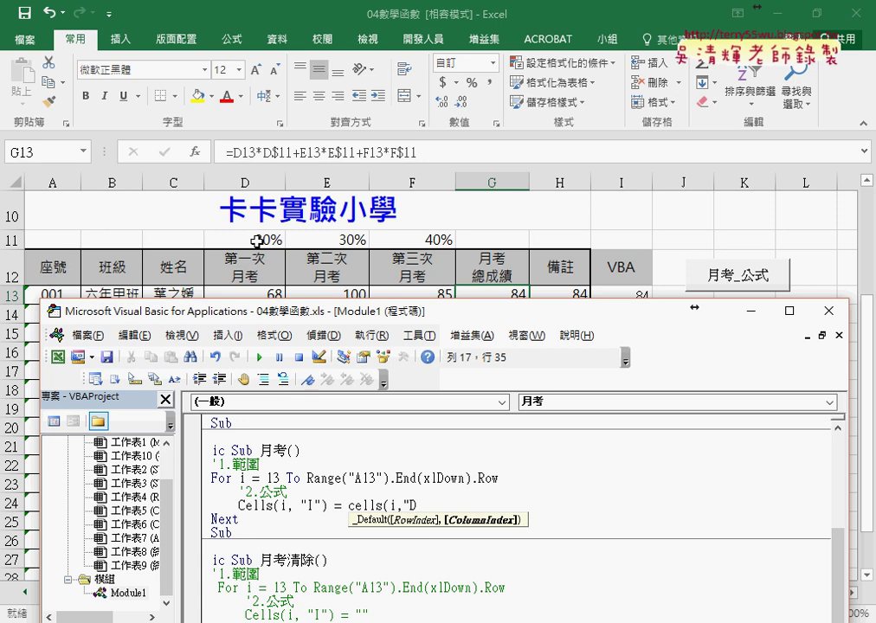
type("\")")
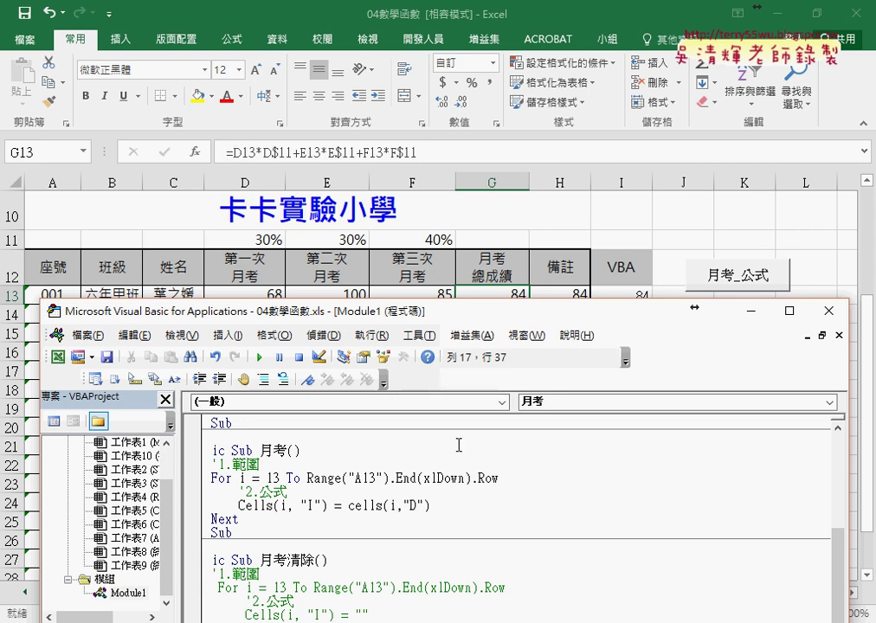
type("*")
type("r")
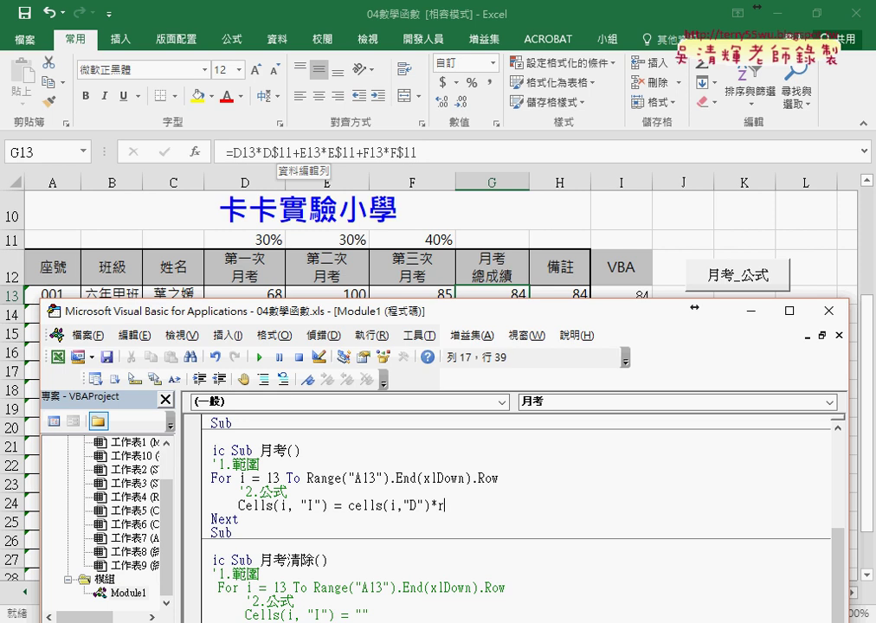
type("a")
type("nge(\"D")
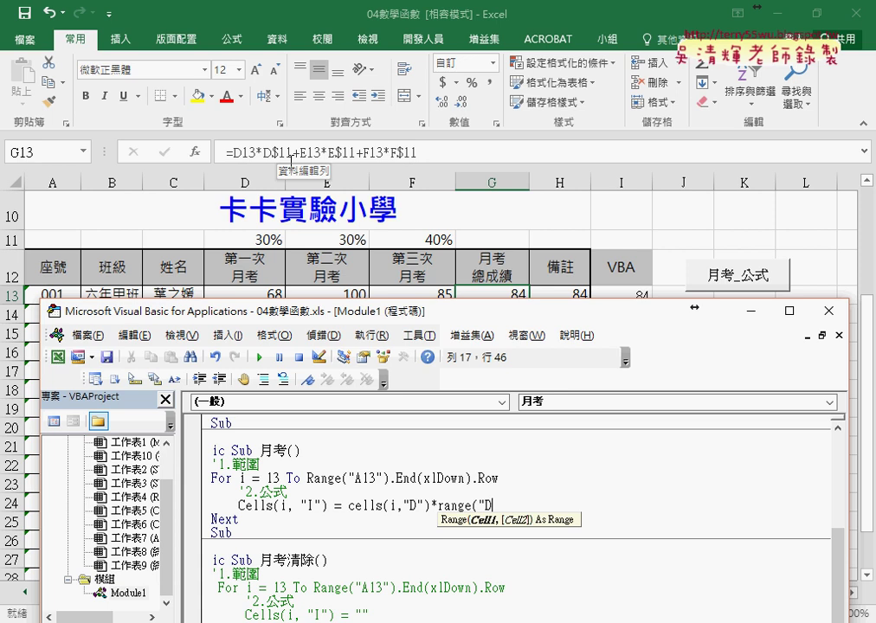
type(")")
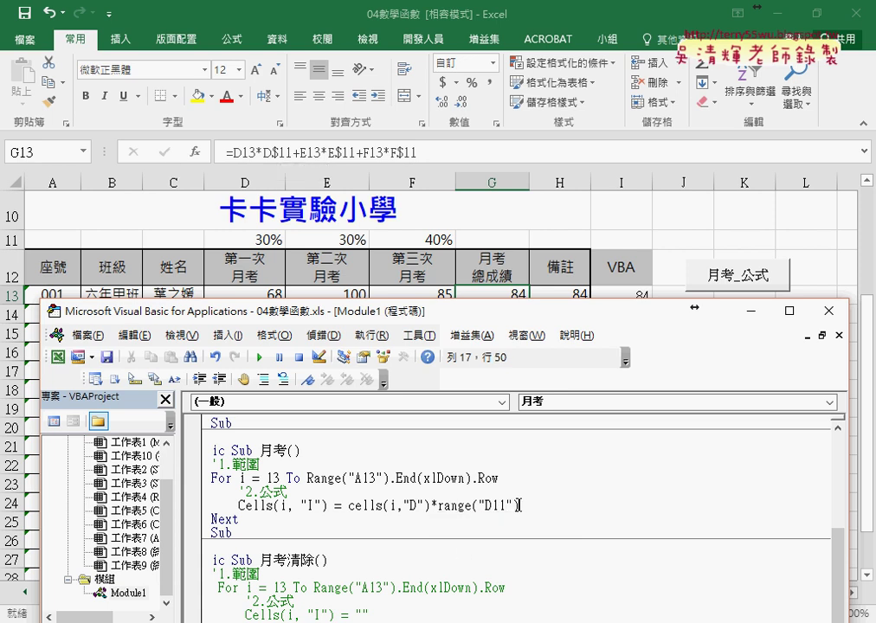
left_click_drag(518, 504, 441, 508)
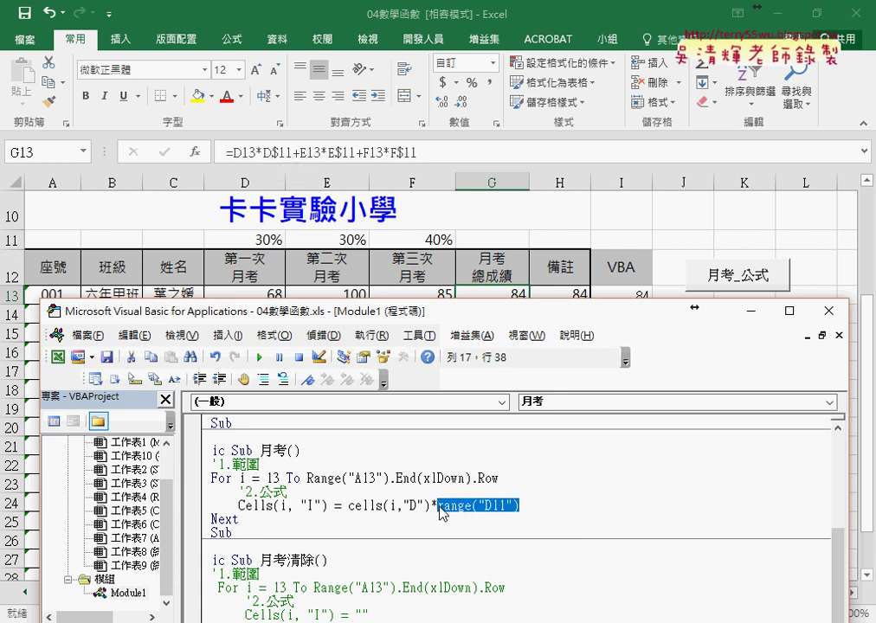
left_click(557, 496)
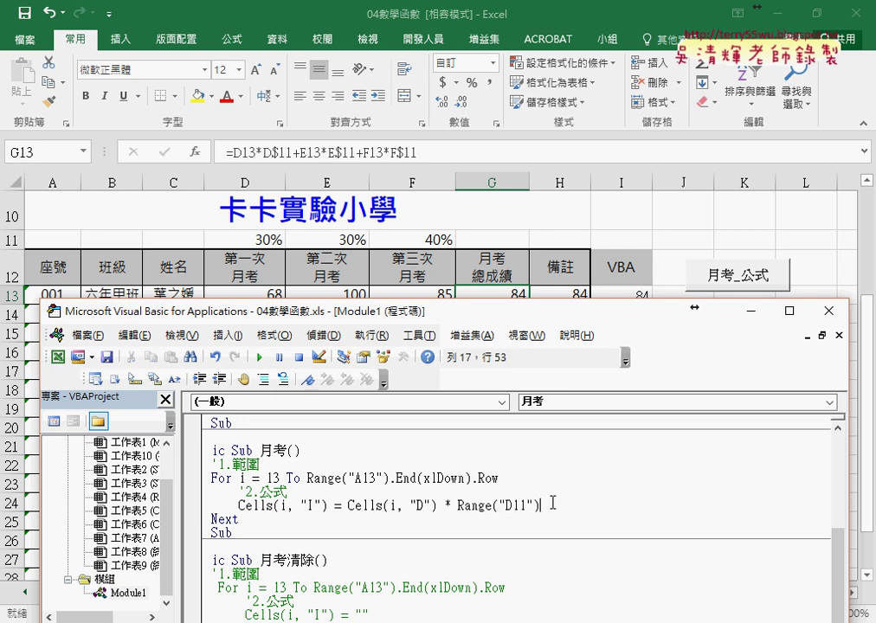
type("+")
- Copy the D term and change it to Cells(i, "E") * Range("E11"), followed by another +
left_click(348, 504)
mouse_move(348, 504)
left_mouse_down()
mouse_move(571, 516)
mouse_move(623, 507)
left_mouse_up()
left_click(622, 507)
key("BackSpace")
type("E")
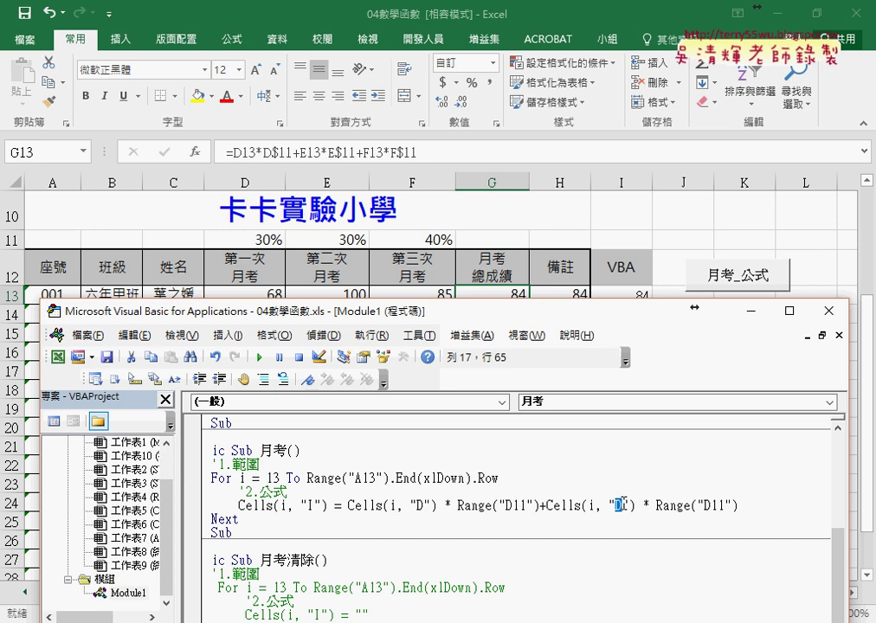
type("E")
left_click_drag(713, 505, 704, 506)
type("E")
left_click(750, 504)
type("+")
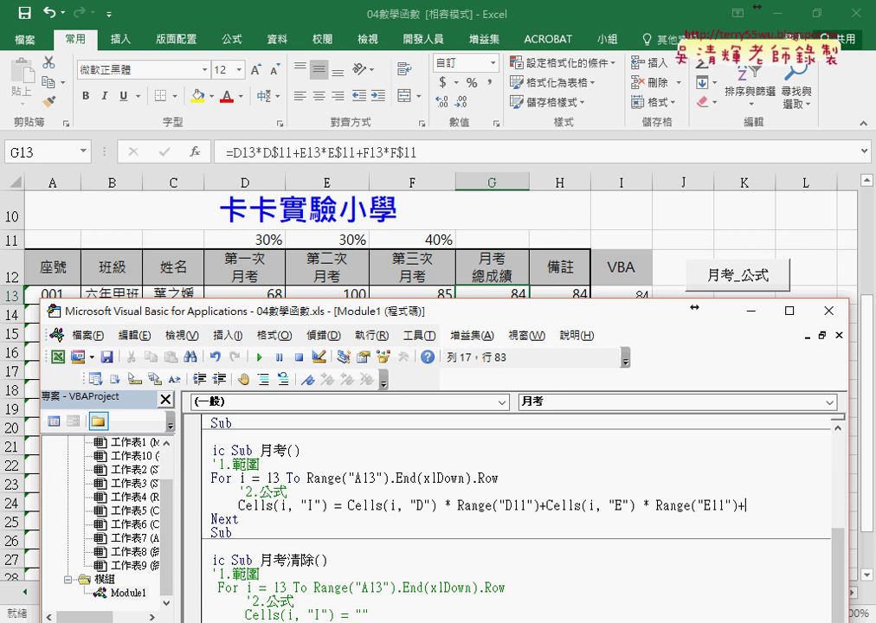
- Copy the E term and change it to Cells(i, "F") * Range("F11") to finish the line
left_click_drag(736, 506, 548, 506)
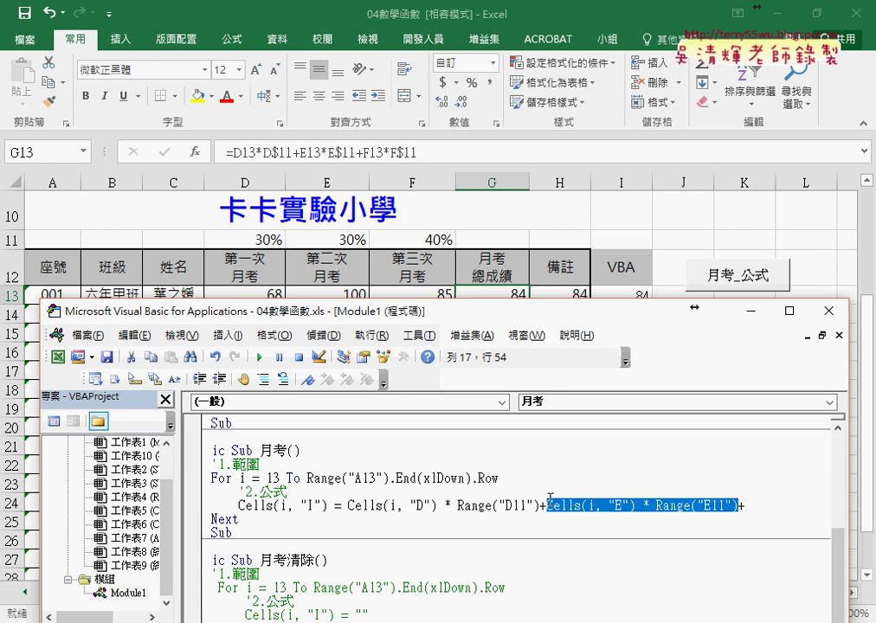
mouse_move(606, 507)
left_mouse_down()
mouse_move(783, 512)
mouse_move(769, 505)
left_mouse_up()
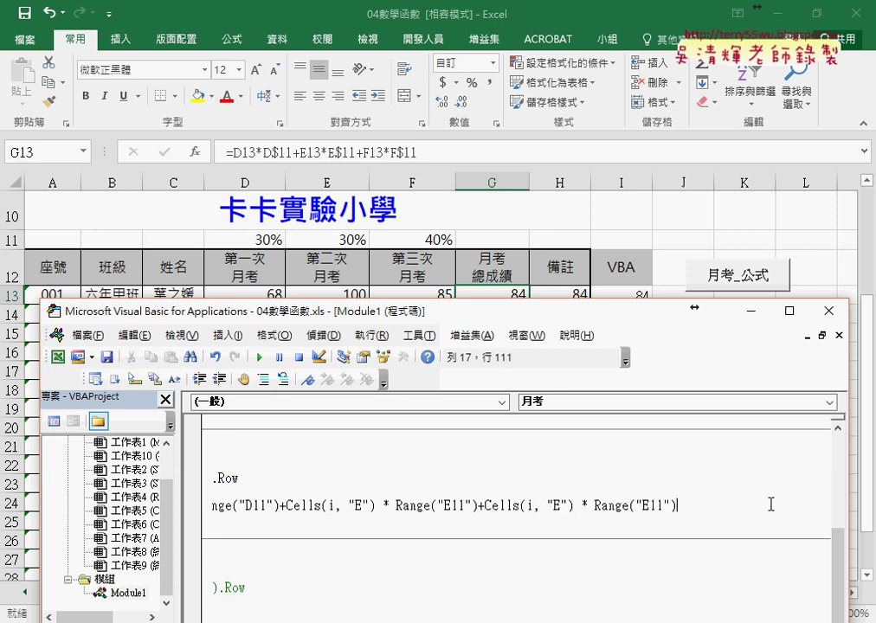
left_click(557, 505)
key("shift+Right")
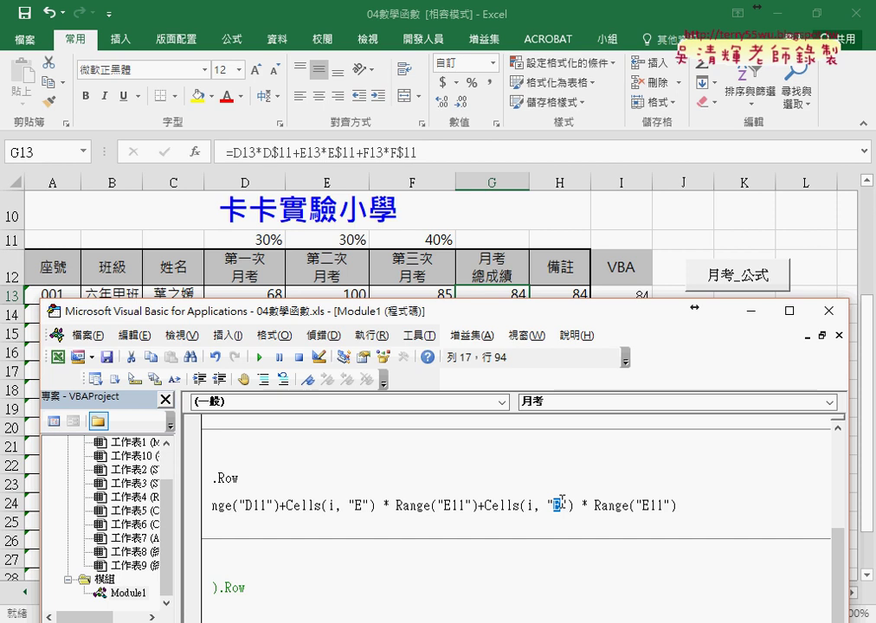
type("F")
left_click(644, 506)
key("shift+Right")
type("F")
left_click(654, 544)
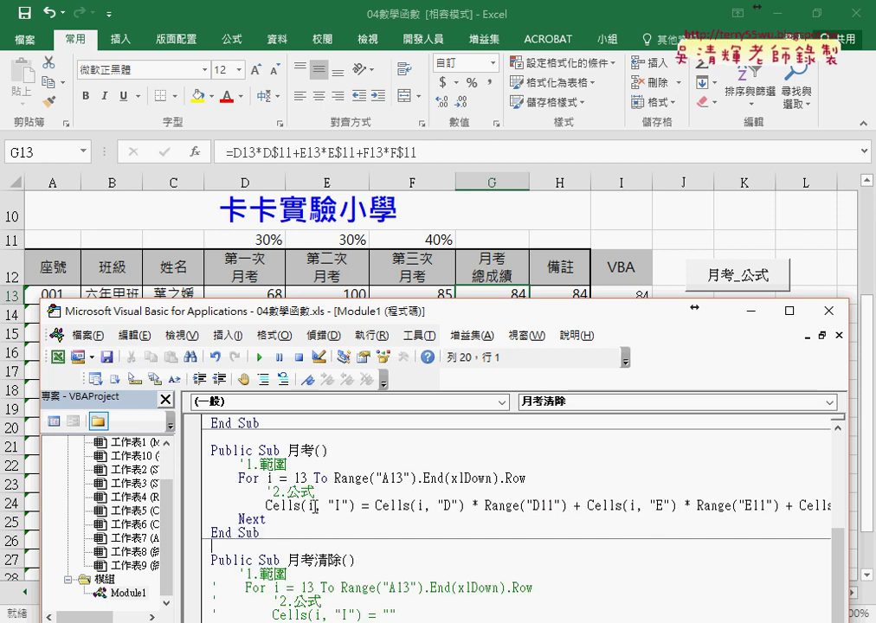
- Enlarge the VBA editor window and place the caret at the end of the Cells(i, "I") formula line
left_click_drag(176, 477, 125, 477)
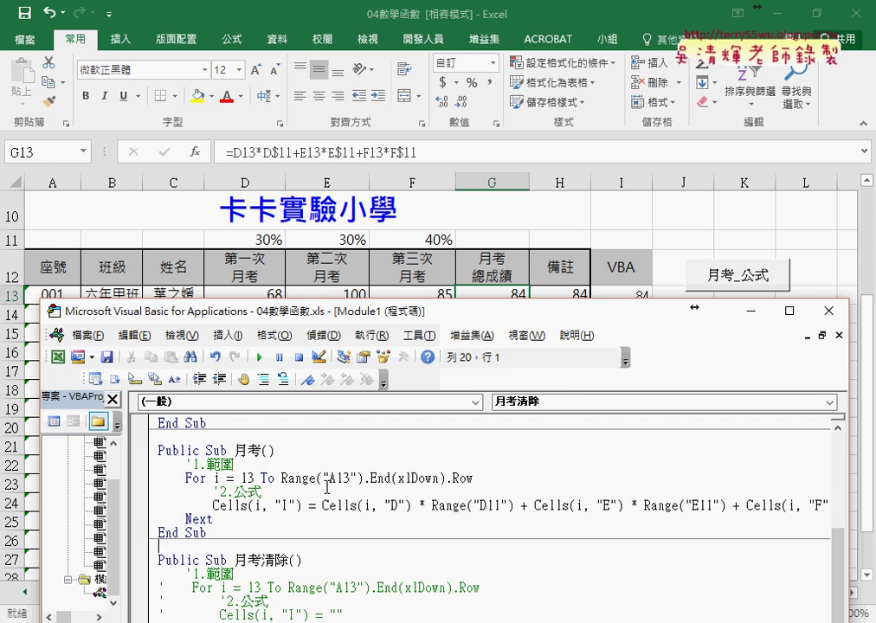
left_click_drag(316, 506, 802, 505)
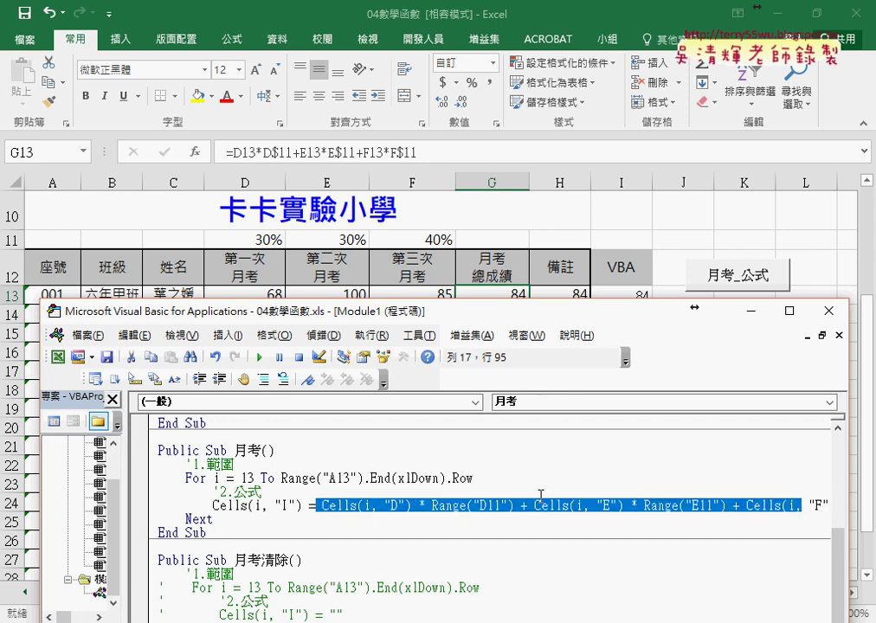
left_click_drag(302, 506, 208, 506)
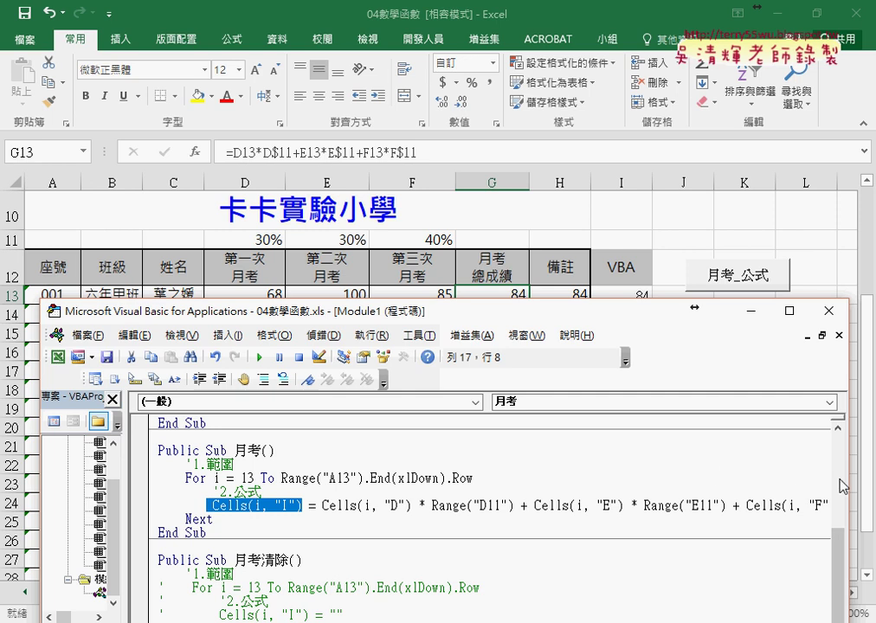
left_click_drag(848, 482, 620, 480)
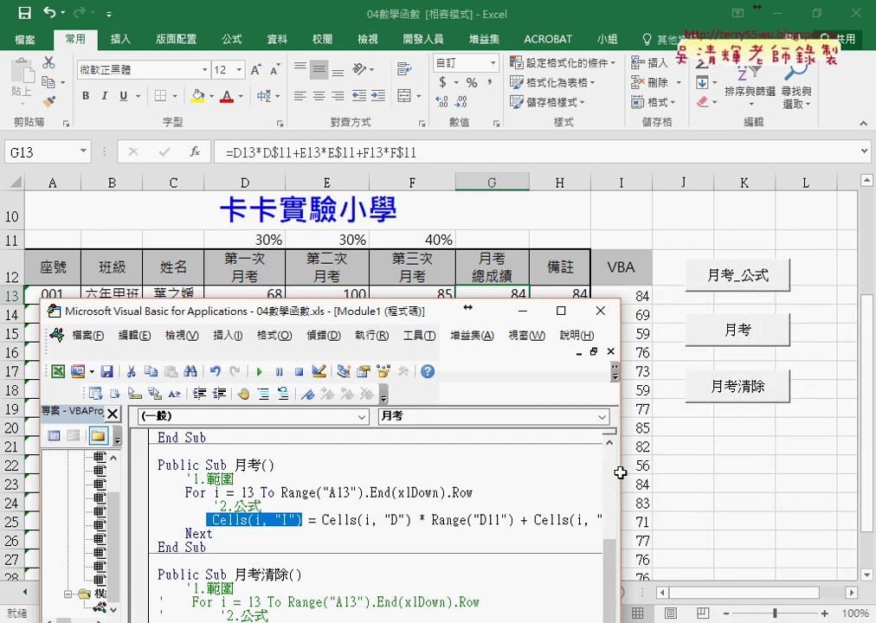
left_click_drag(492, 316, 524, 64)
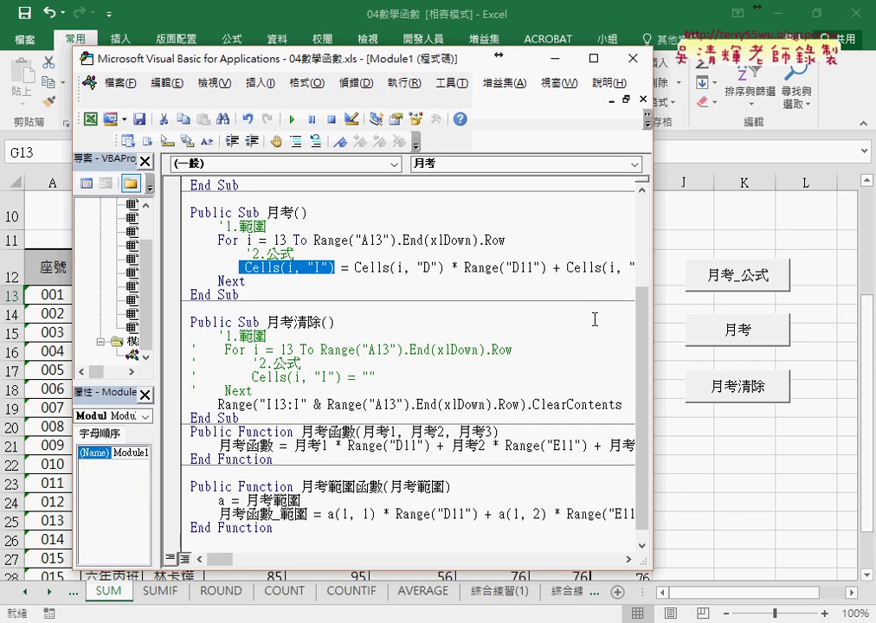
left_click_drag(653, 307, 740, 307)
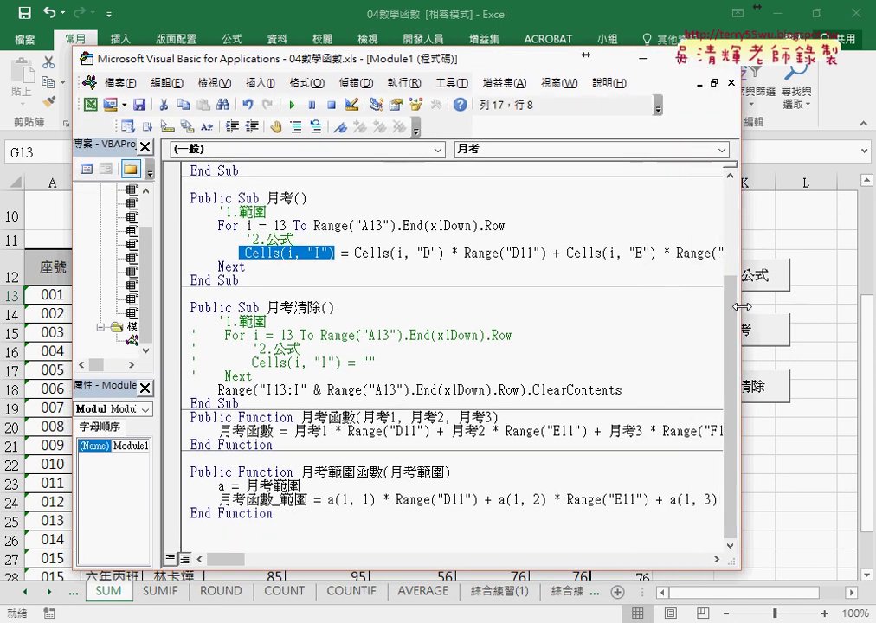
left_click(327, 254)
key("End")
- Copy the commented NumberFormatLocal "0" statement from 月考_公式 into a new blank line in 月考
key("Return")
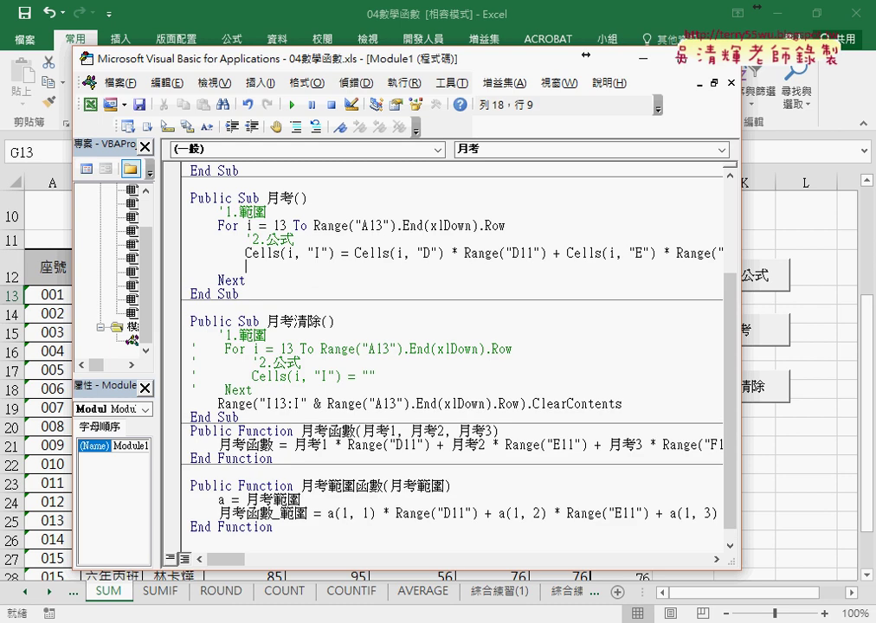
scroll(328, 257, "up", 2)
scroll(328, 257, "up", 1)
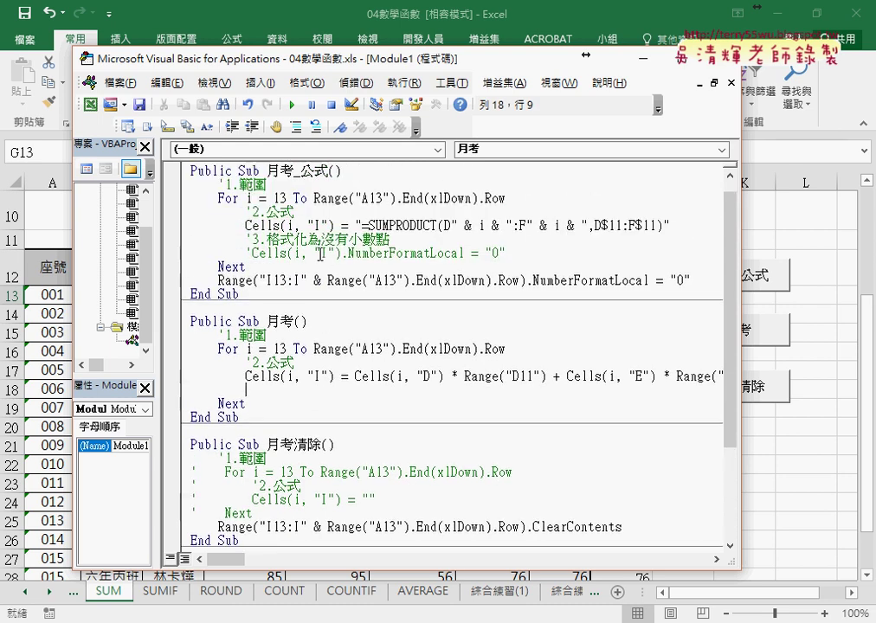
left_click_drag(253, 253, 502, 254)
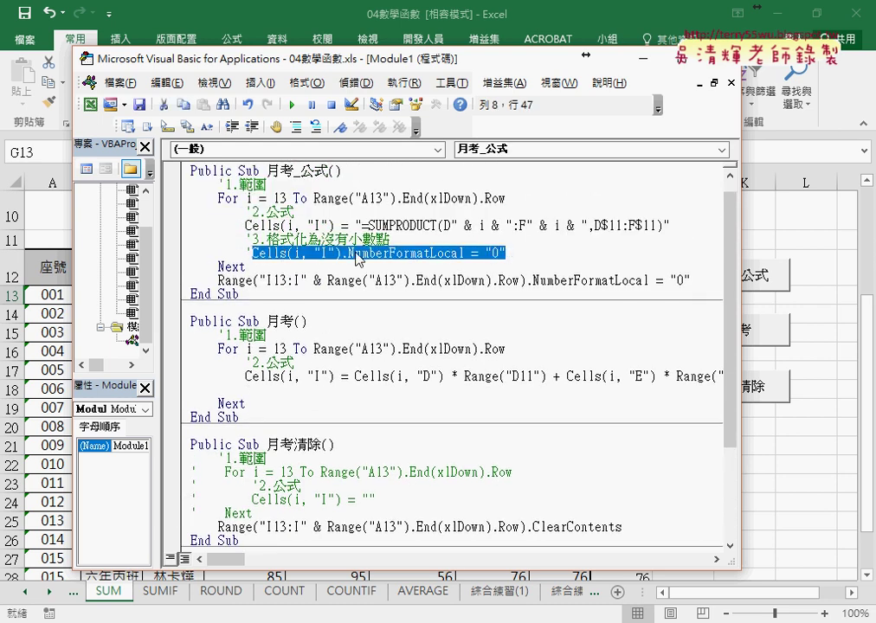
left_click_drag(350, 253, 270, 397)
left_click_drag(522, 388, 248, 390)
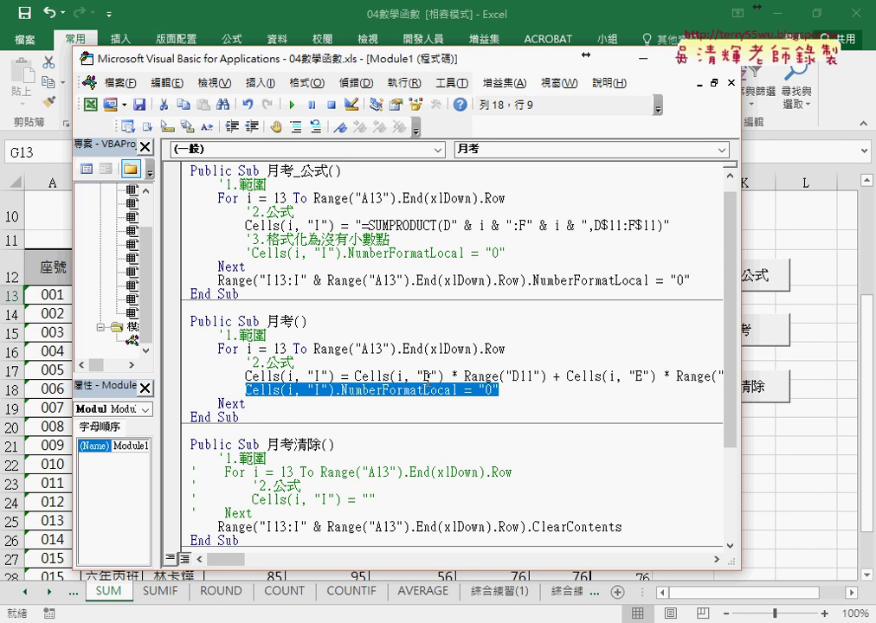
- Select the Range term in the weighted-sum formula and scroll the code horizontally
left_click(497, 377)
double_click(496, 376)
left_click_drag(497, 377, 646, 377)
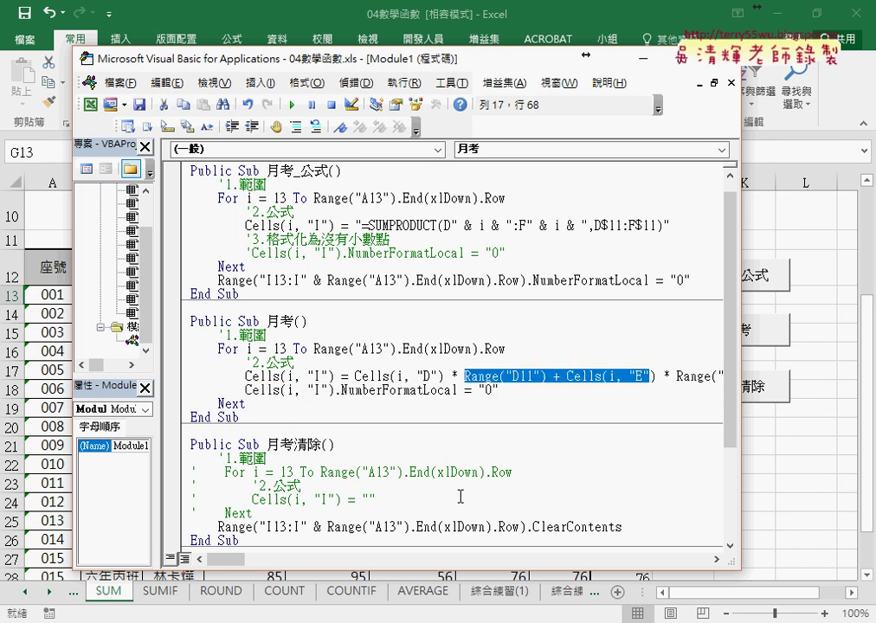
left_click_drag(235, 560, 259, 567)
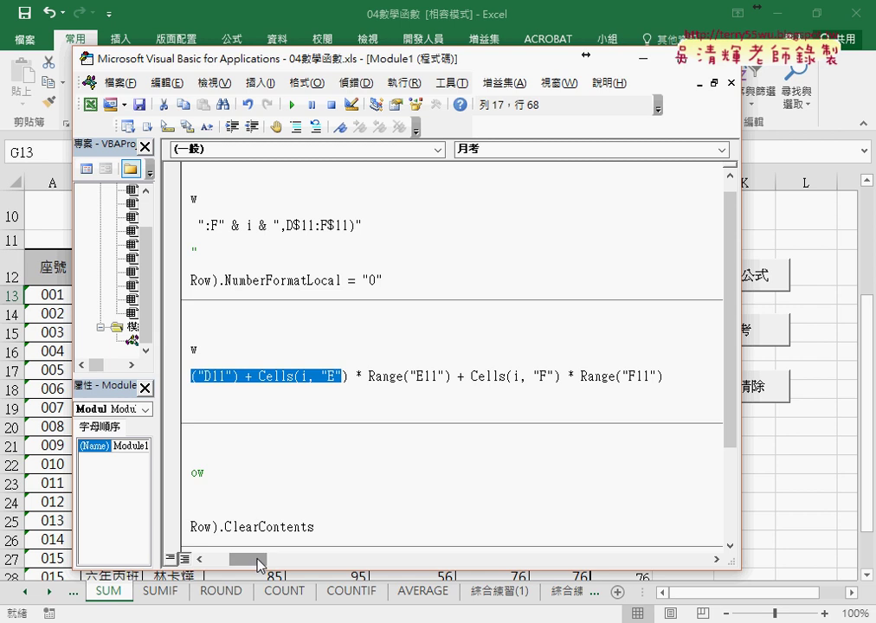
left_click_drag(259, 565, 260, 570)
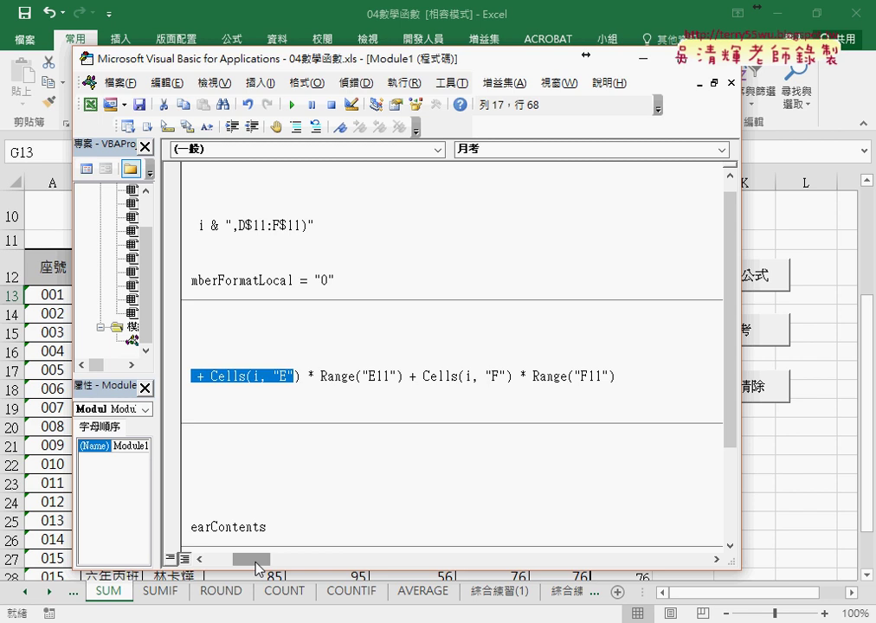
left_click_drag(256, 569, 227, 569)
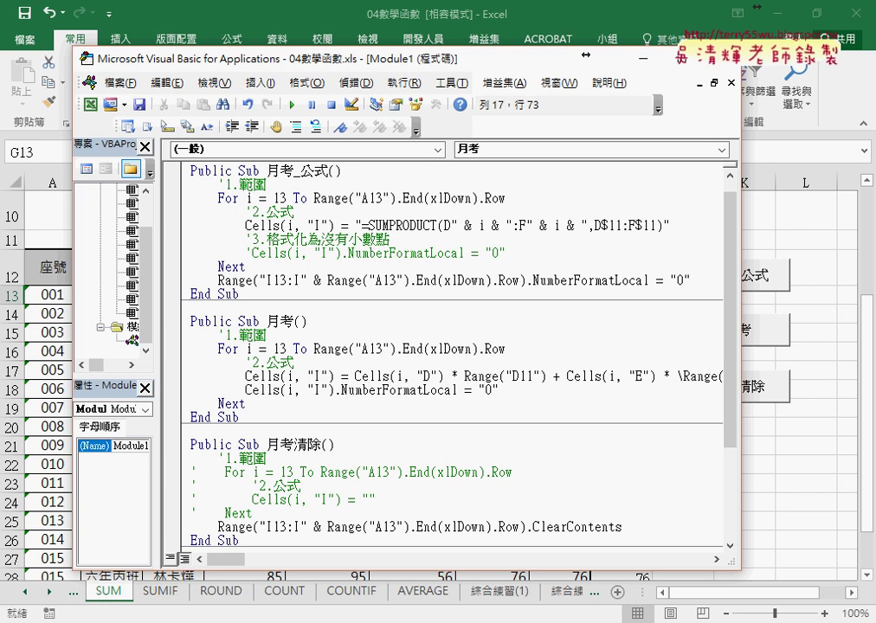
- Try breaking the formula with a plain Enter, dismiss the compile error, and rejoin the line
key("Return")
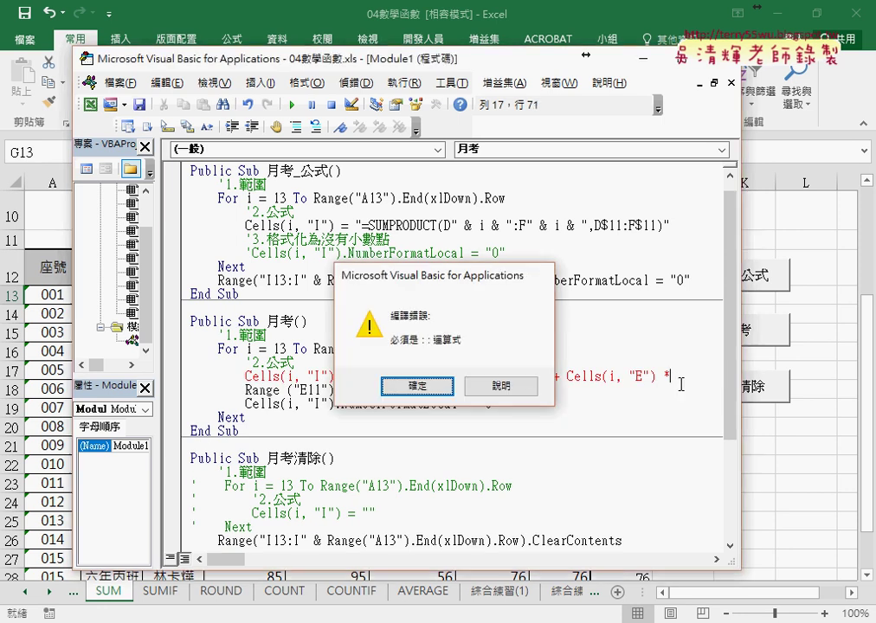
key("Return")
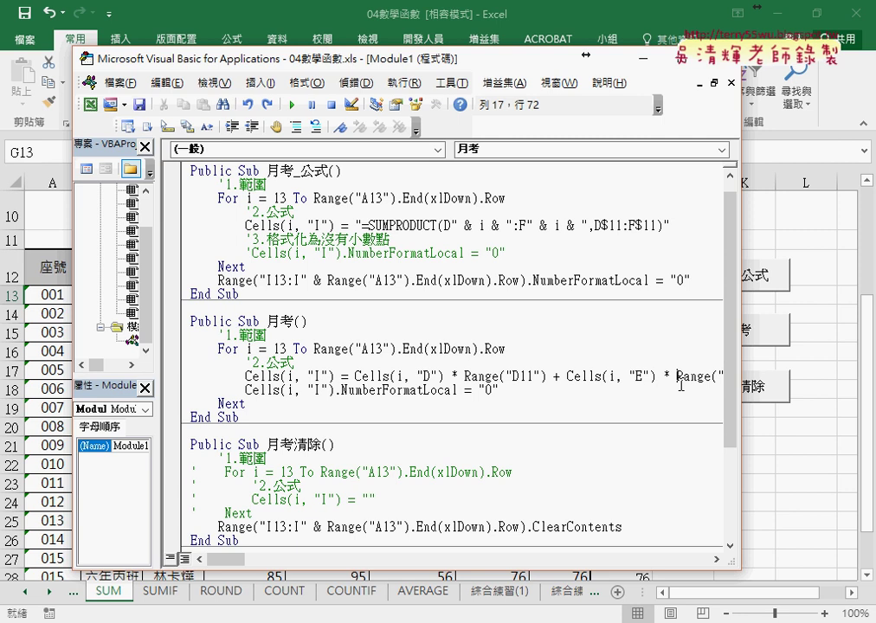
key("Delete")
- Add a " _" continuation after the multiplication before Range("E11") and indent the second line
double_click(557, 376)
double_click(667, 377)
double_click(455, 377)
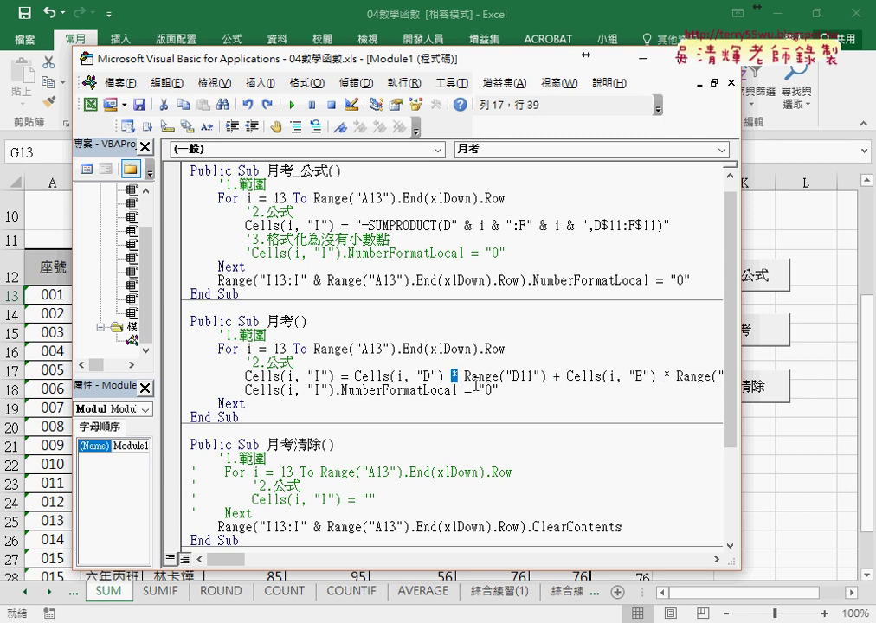
double_click(667, 377)
key("Right")
key("Right")
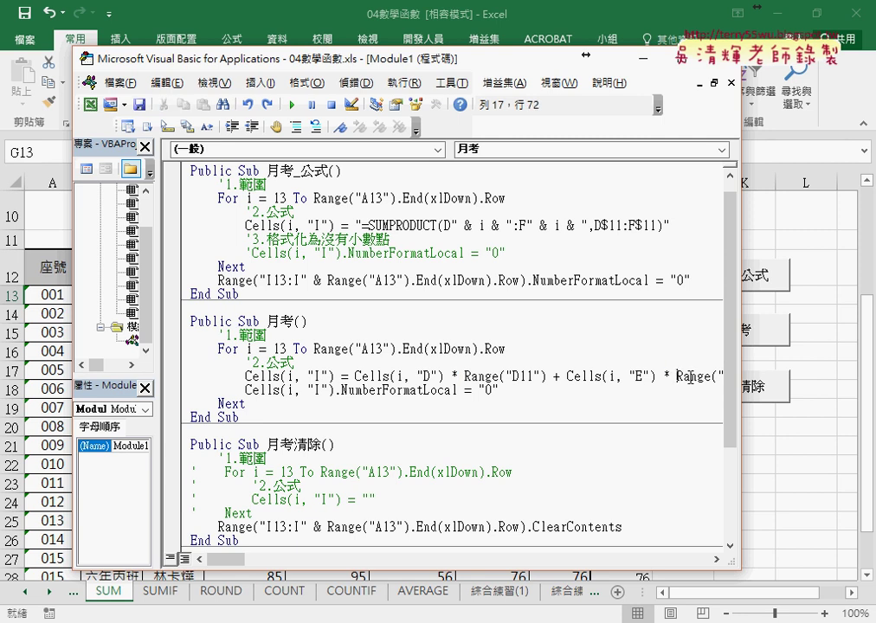
type("_")
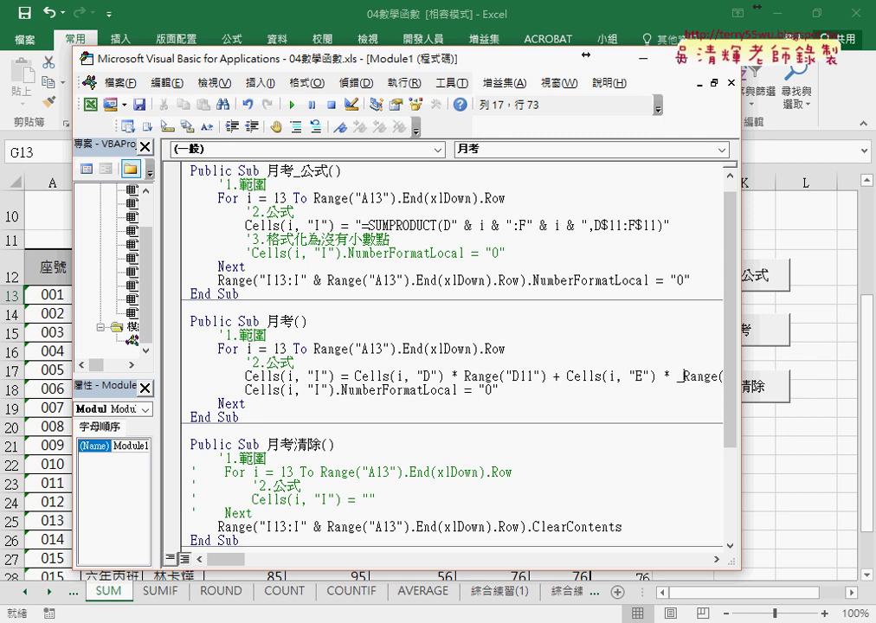
key("Return")
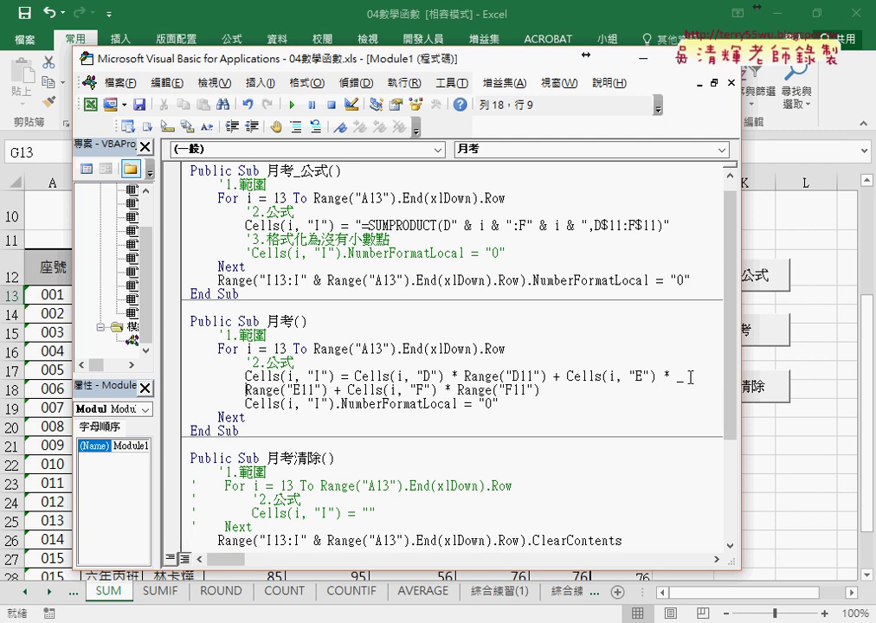
key("Tab")
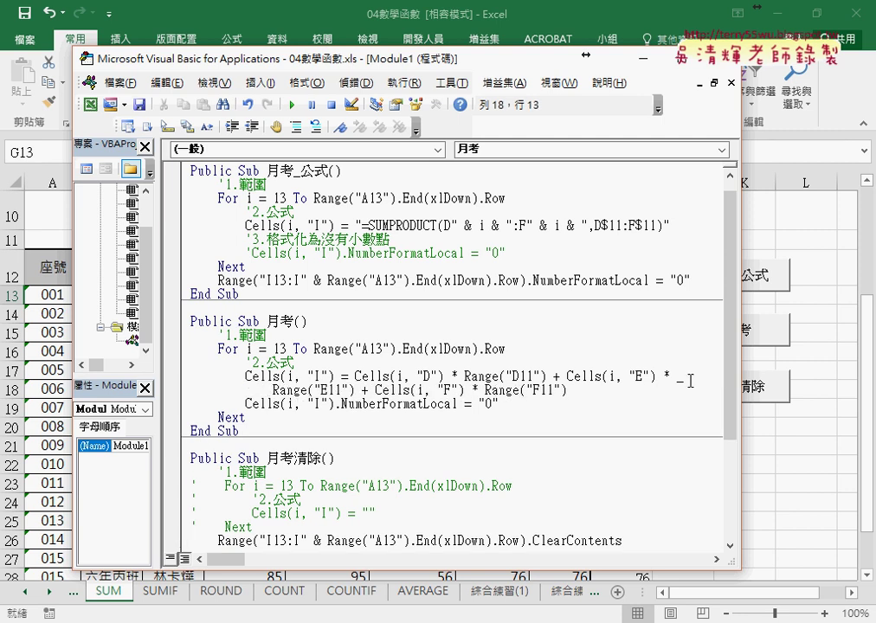
left_click(574, 470)
left_click_drag(686, 378, 679, 377)
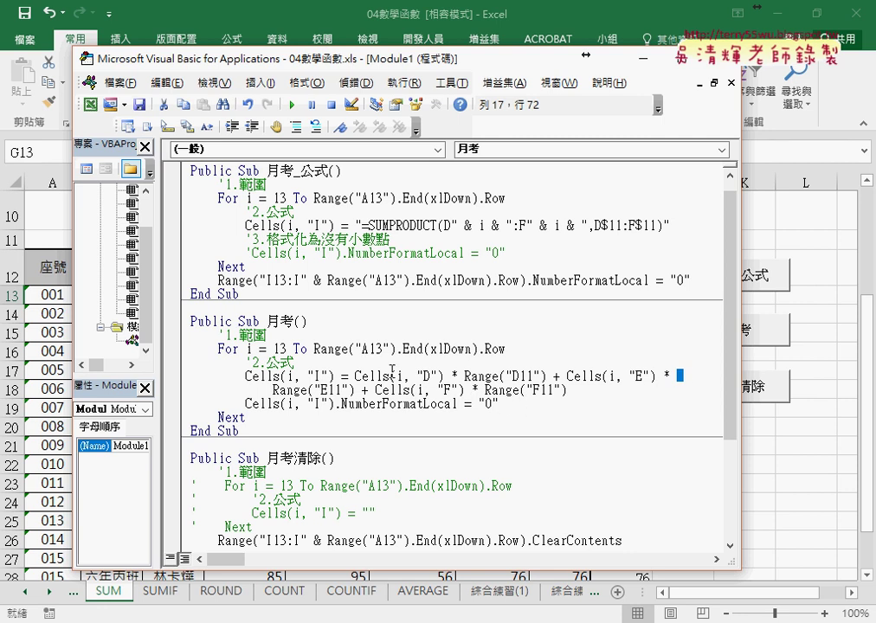
- Run 月考清除 then 月考, giving whole-number scores, and check I13 still stores 84.4
left_click(781, 459)
left_click(736, 389)
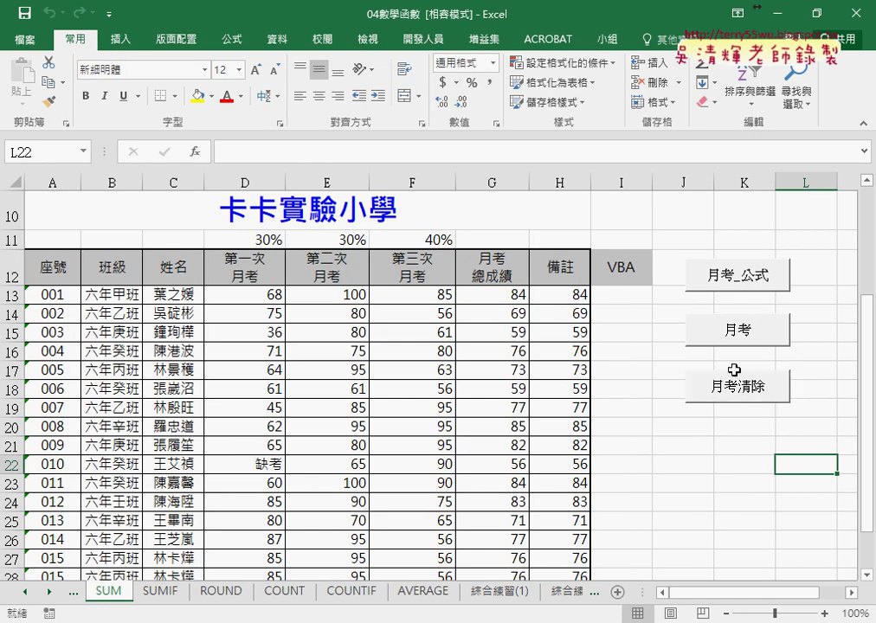
left_click(734, 336)
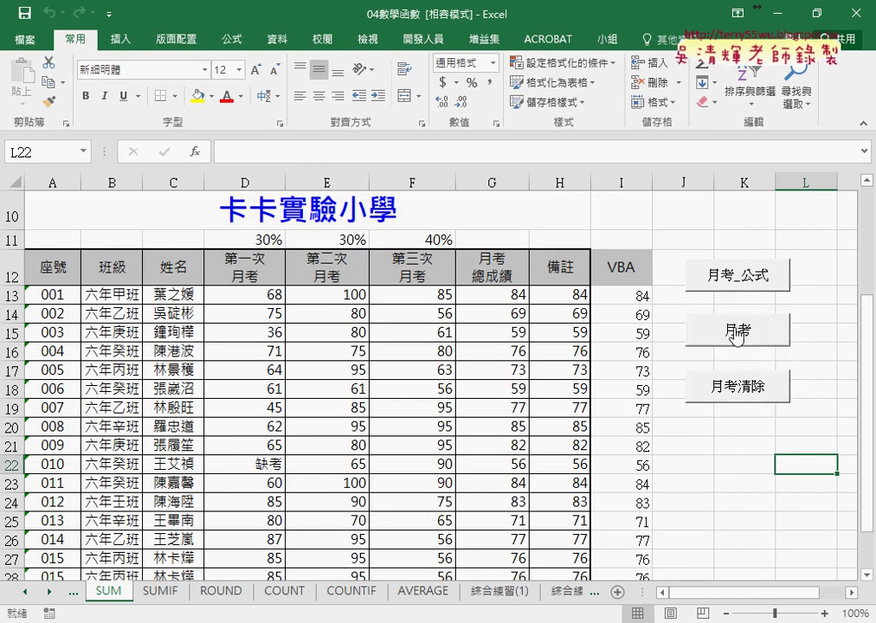
left_click(639, 297)
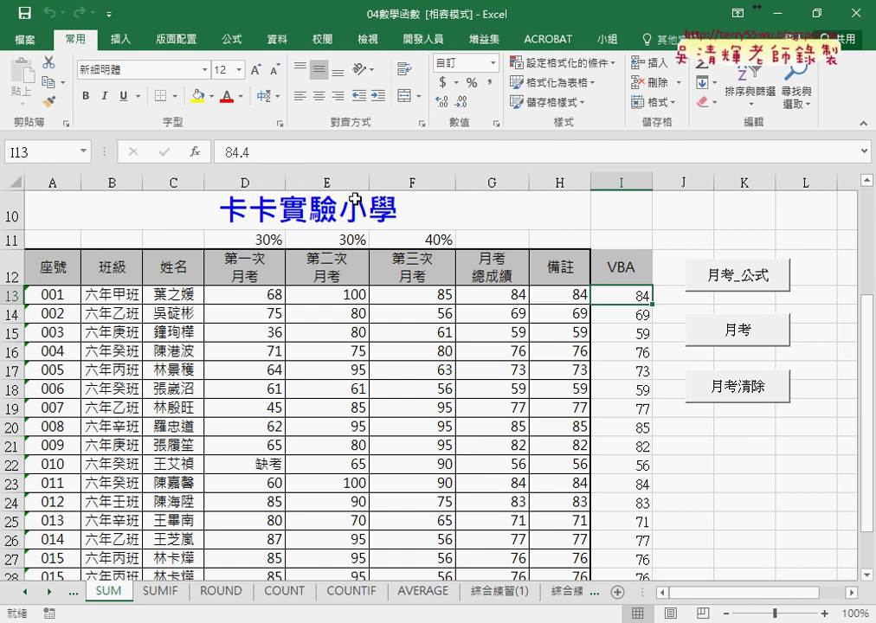
- Run 月考_公式 and check the =SUMPRODUCT(D13:F13,D$11:F$11) formulas in I13 to I15
left_click(733, 279)
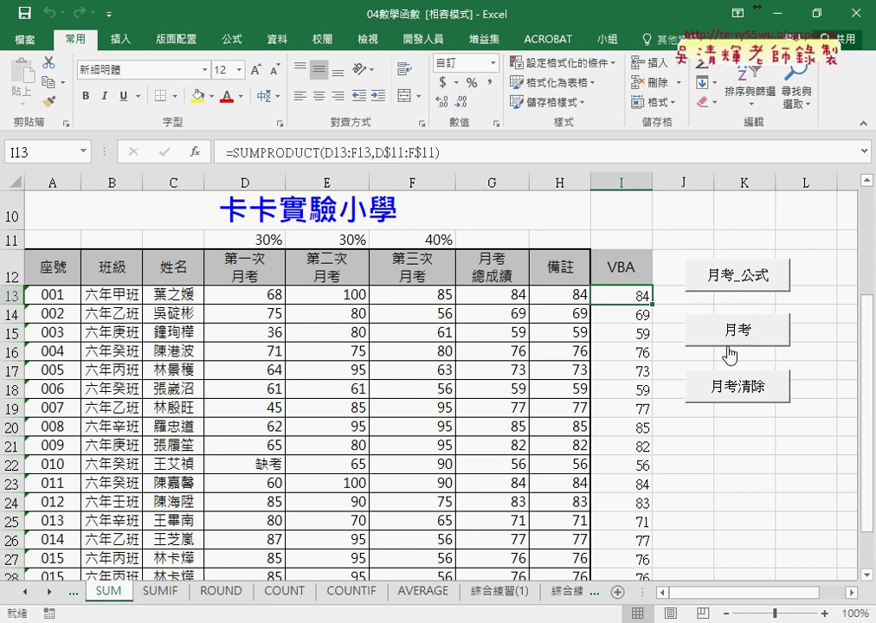
left_click(646, 317)
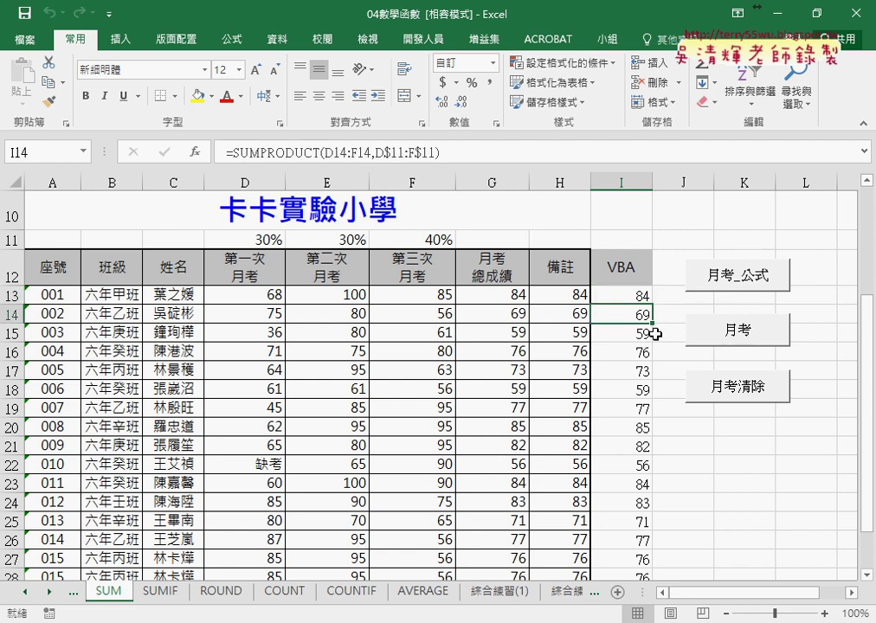
left_click(649, 332)
left_click(675, 333)
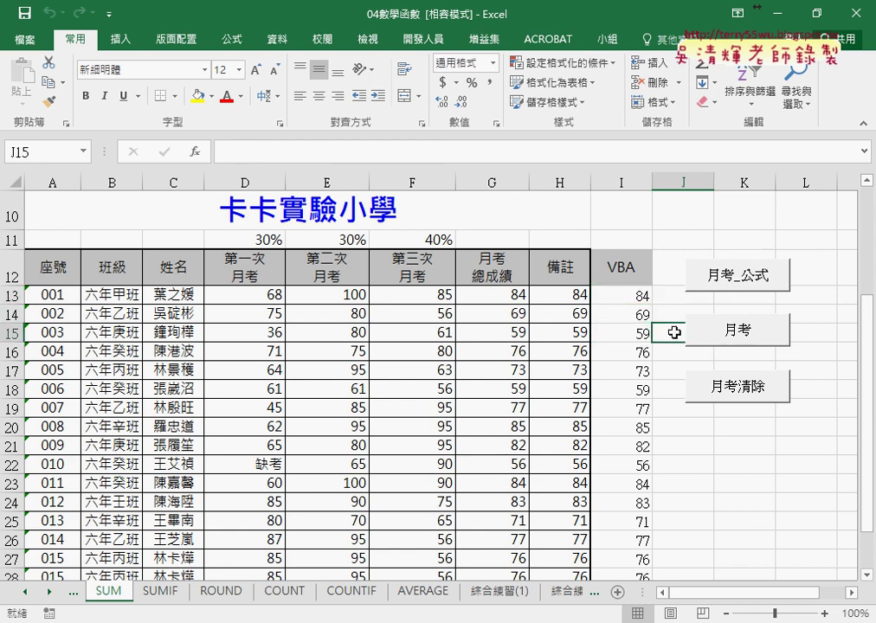